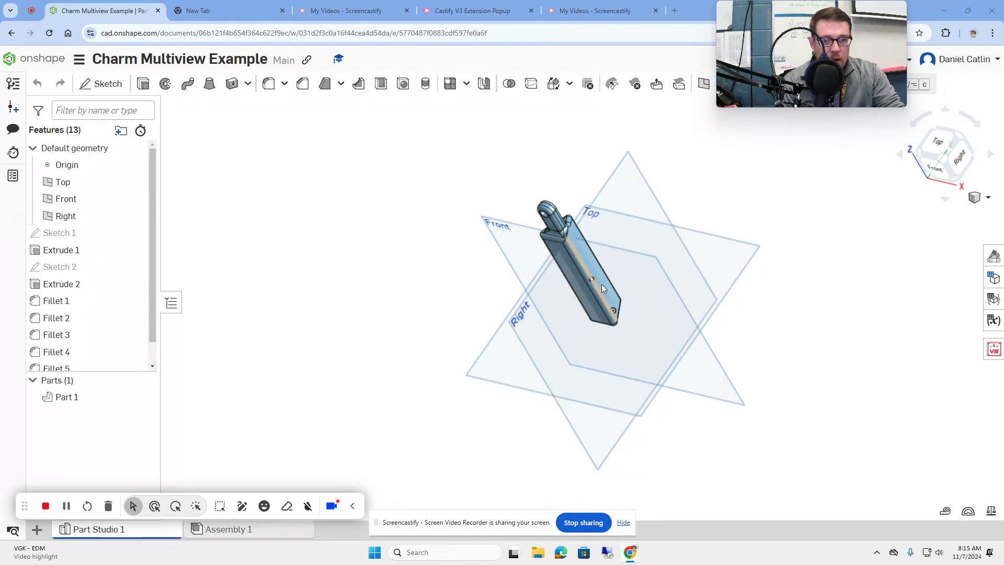
Create a new empty drawing in the document from the ANSI_B_INCH.dwt template with the No views option.
right_drag(775, 216, 842, 358)
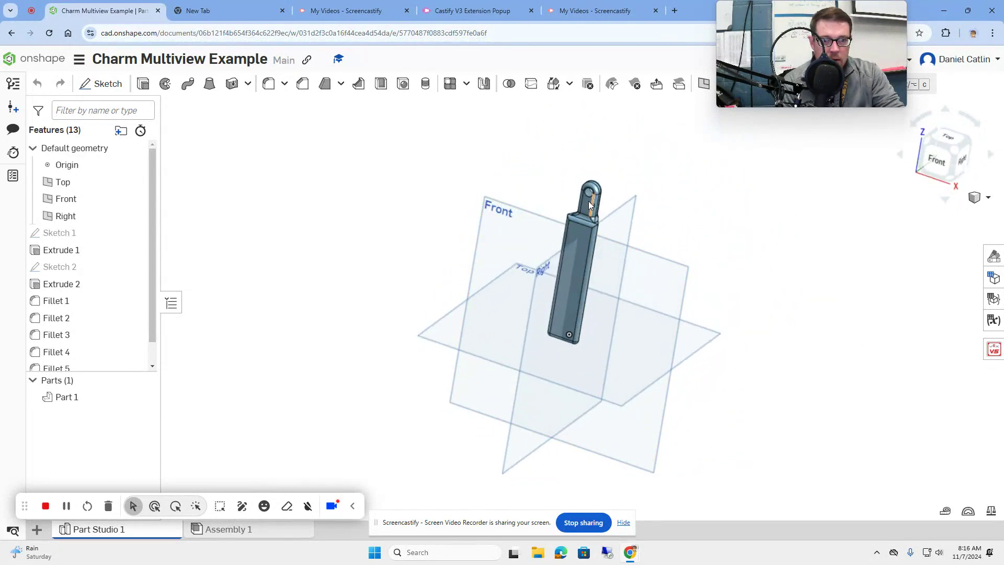
right_drag(625, 211, 693, 279)
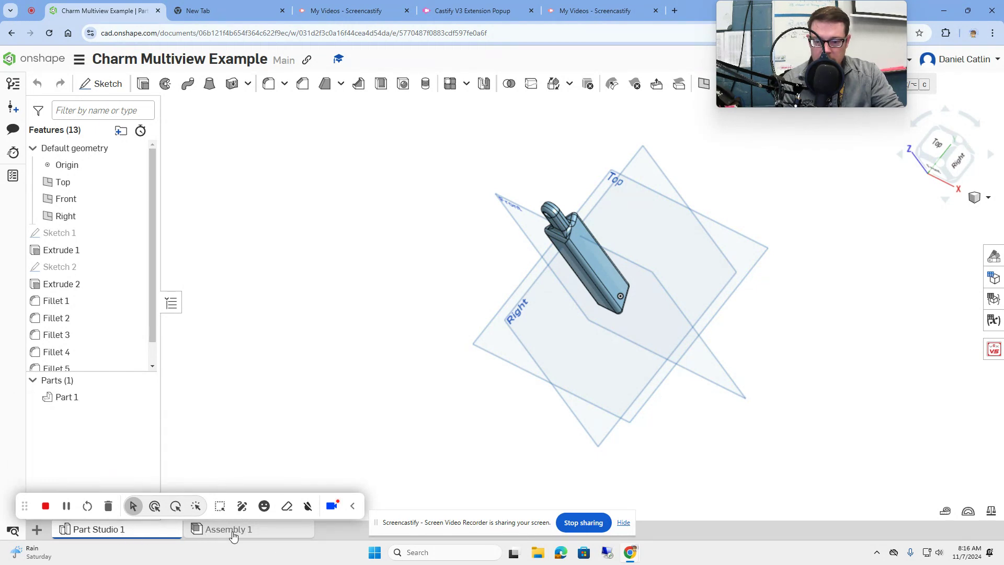
mouse_move(234, 536)
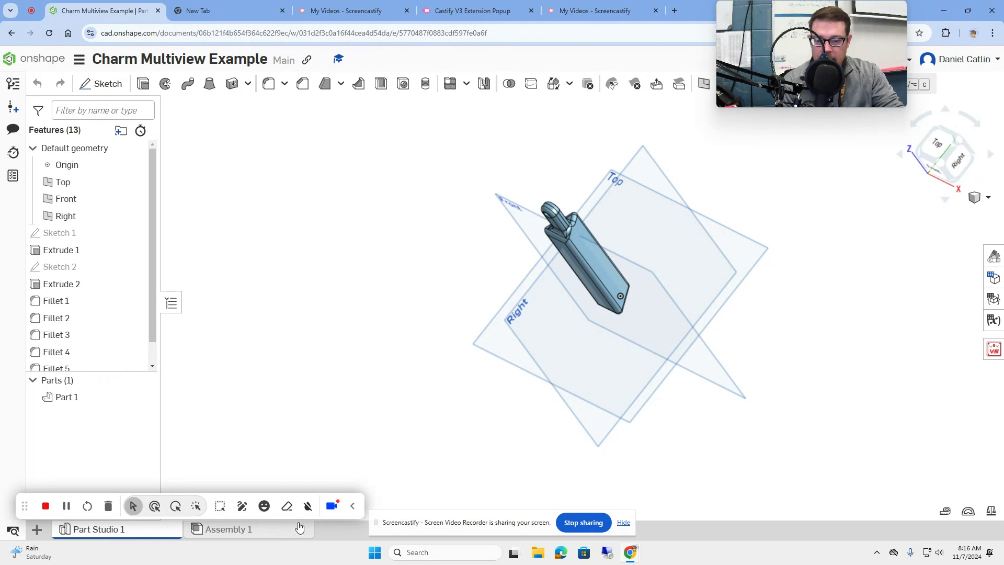
click(354, 507)
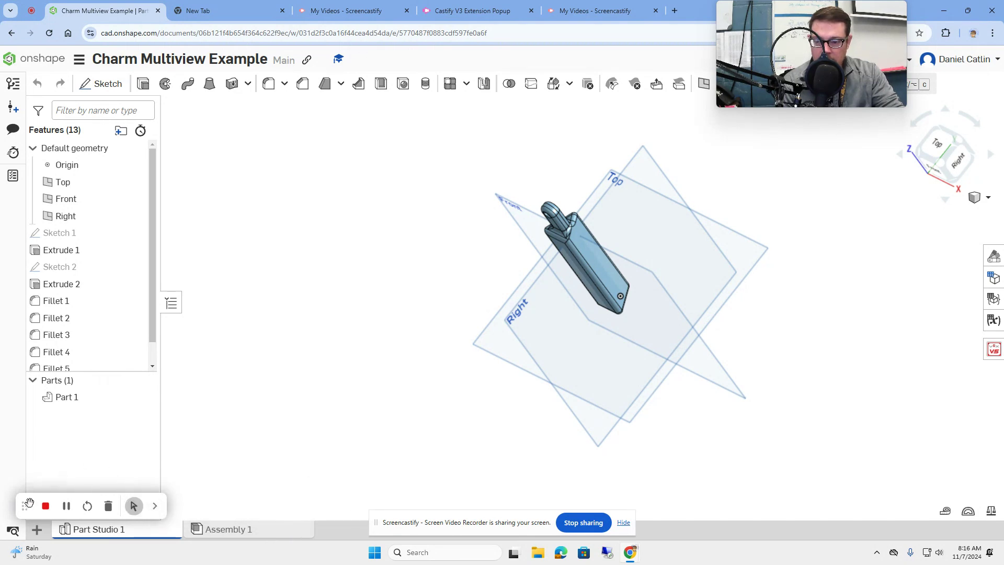
drag(25, 506, 21, 436)
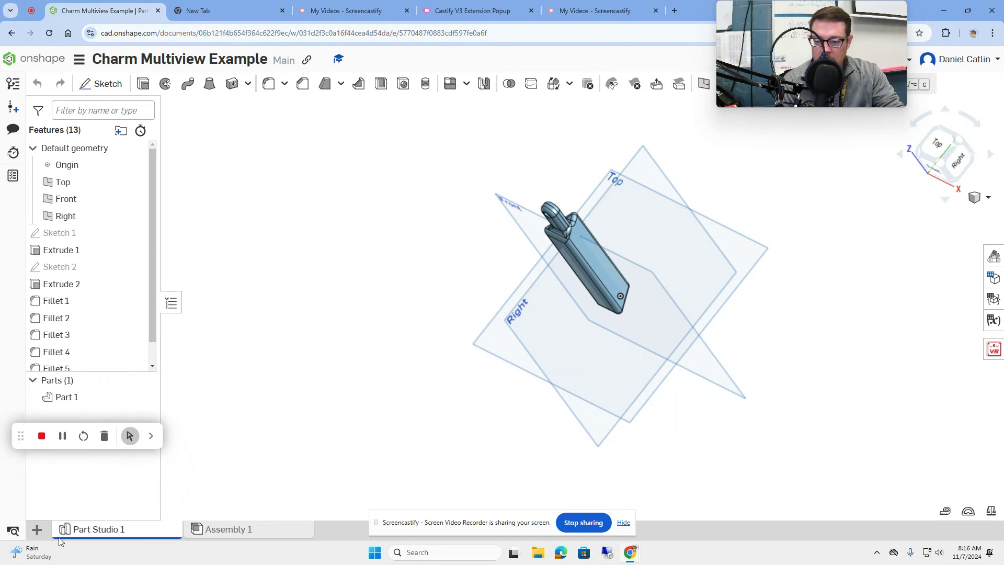
click(36, 530)
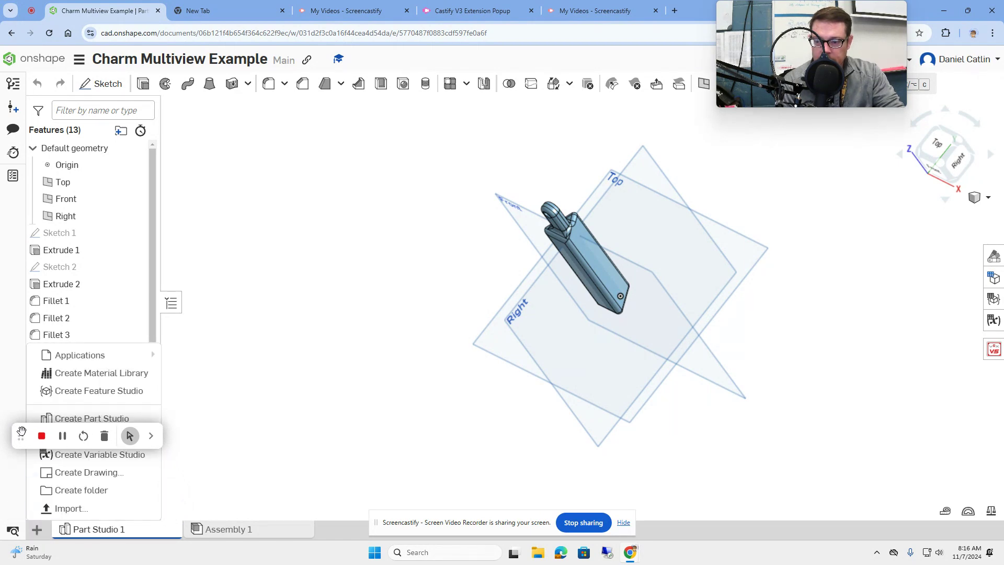
drag(22, 440, 877, 474)
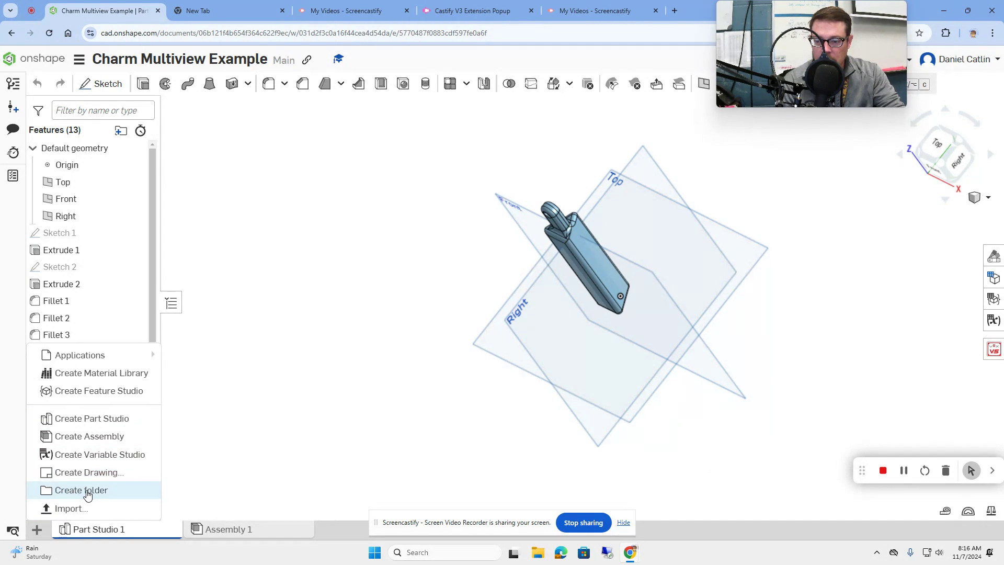
click(70, 472)
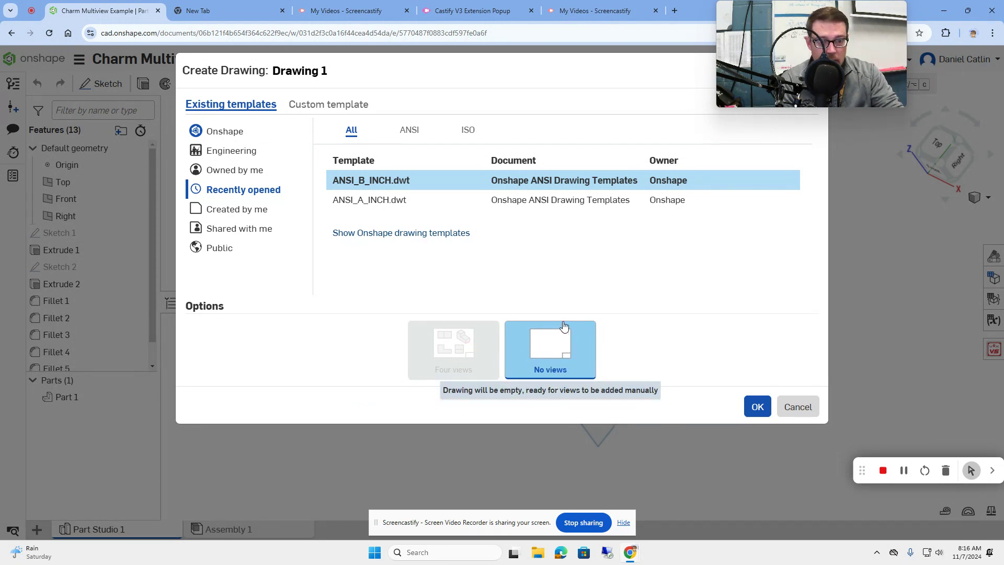
click(757, 408)
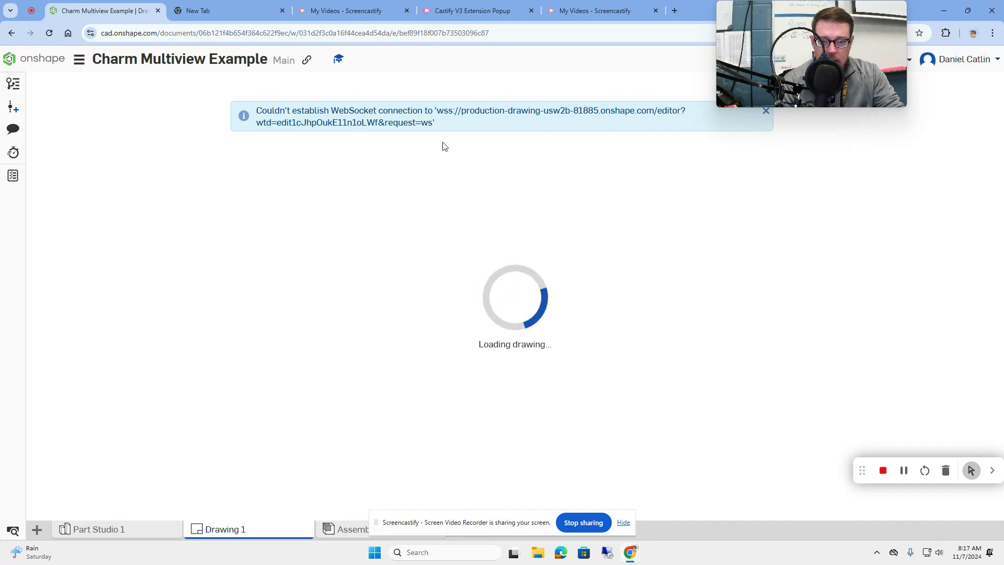
Switch to Part Studio 1 and return to Drawing 1 to reload the drawing.
click(115, 536)
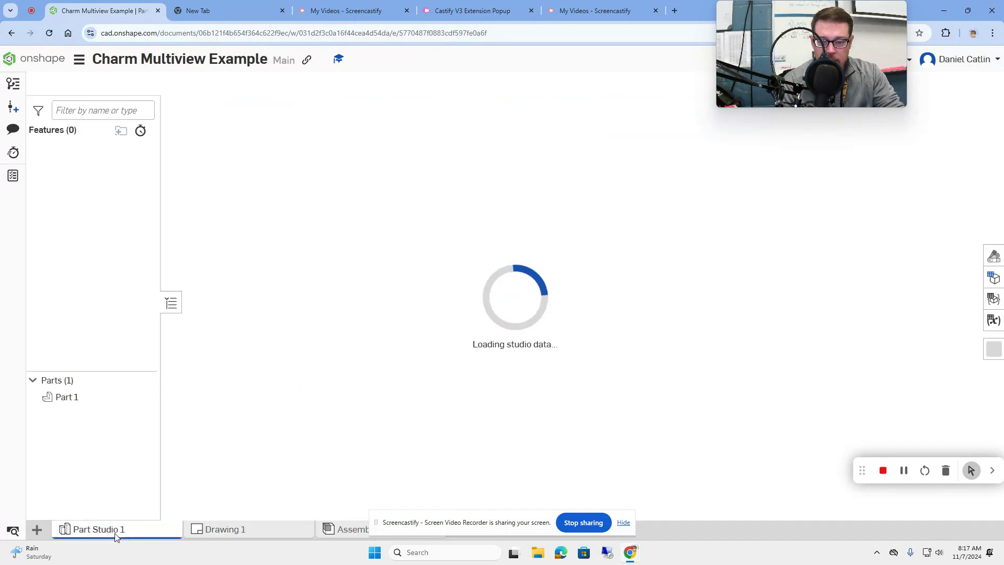
click(220, 532)
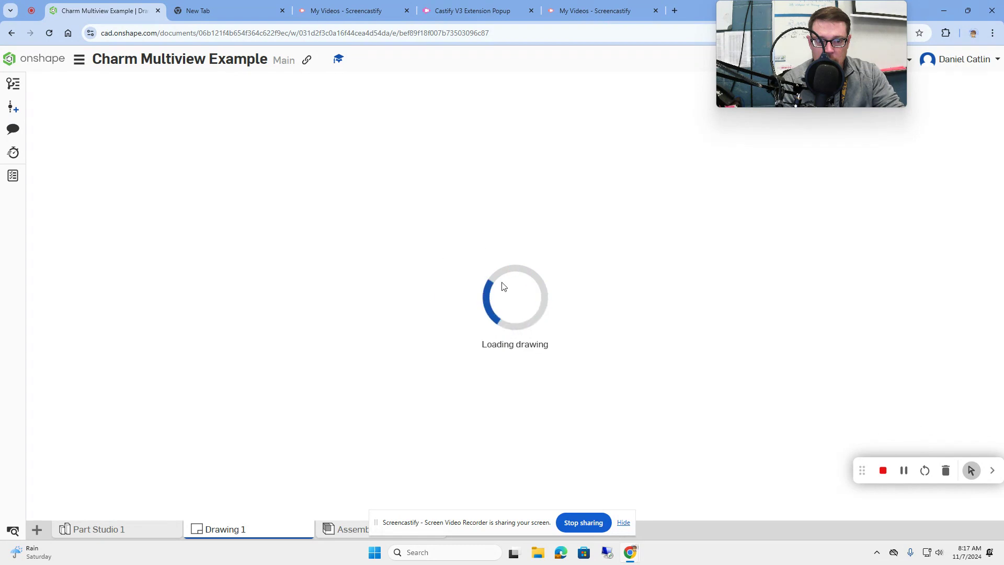
click(908, 473)
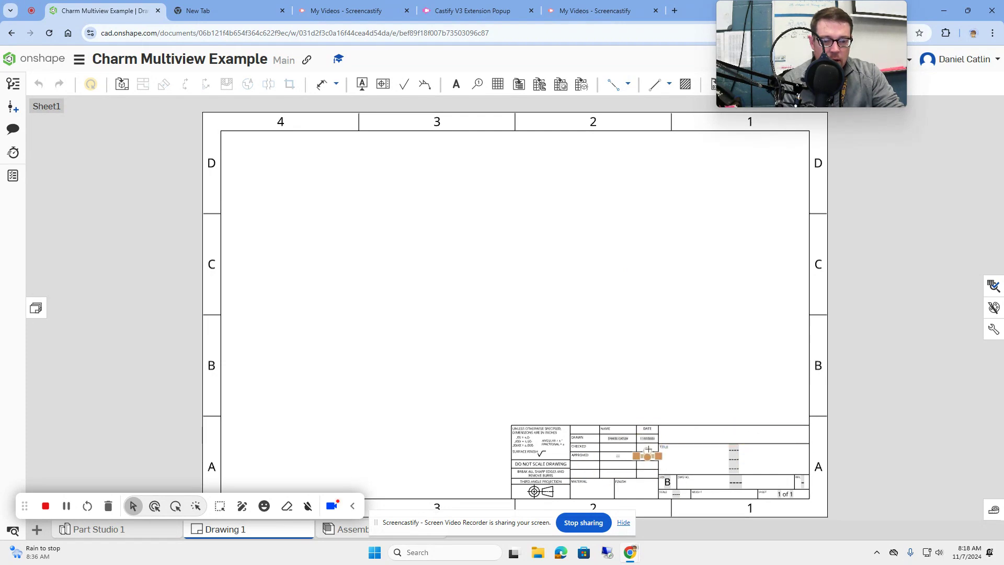
Examine the title block's drawn-by, date, material, finish and title fields on the drawing sheet.
scroll(625, 450, up, 5)
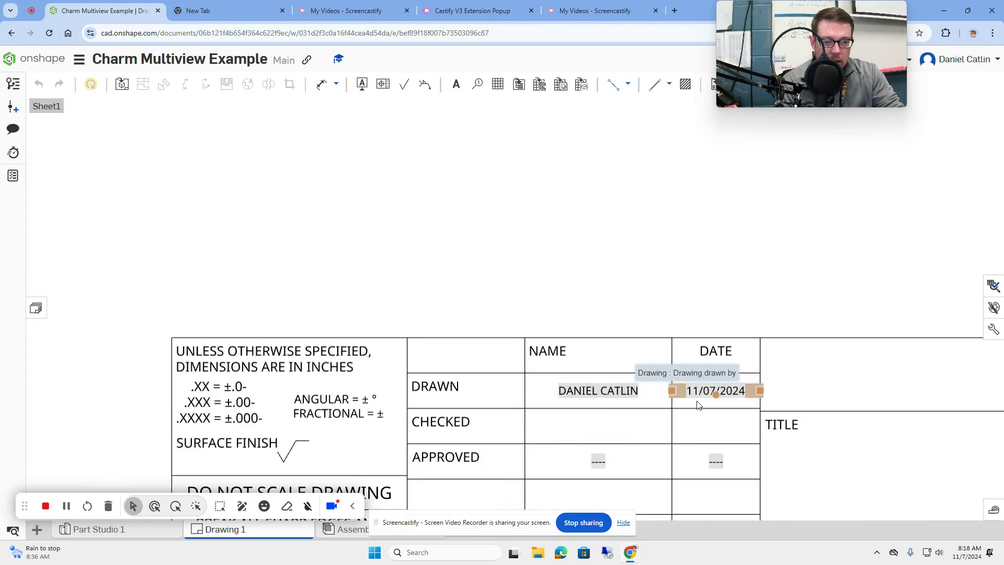
scroll(704, 396, down, 2)
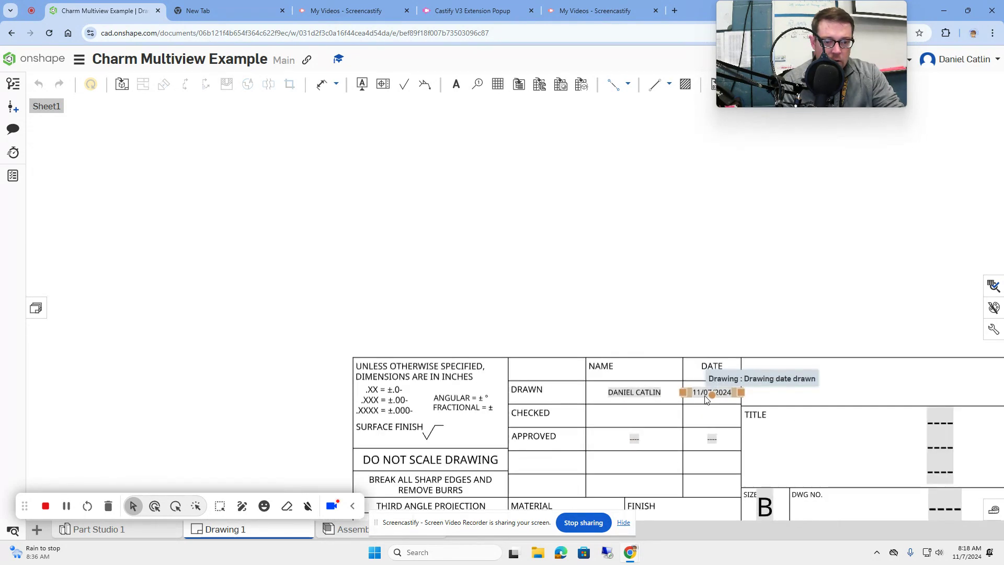
scroll(704, 399, down, 1)
scroll(826, 439, down, 1)
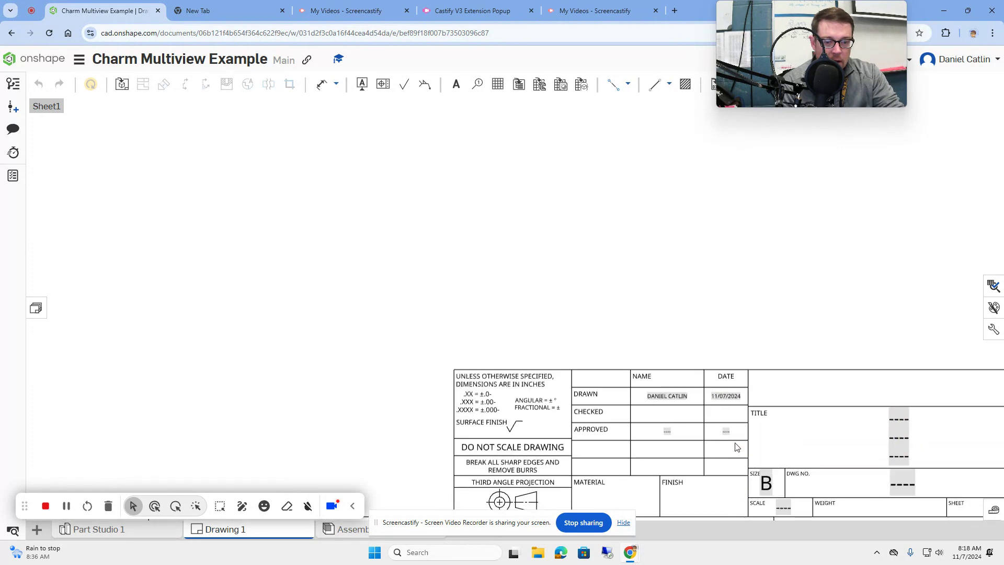
middle_drag(735, 443, 743, 375)
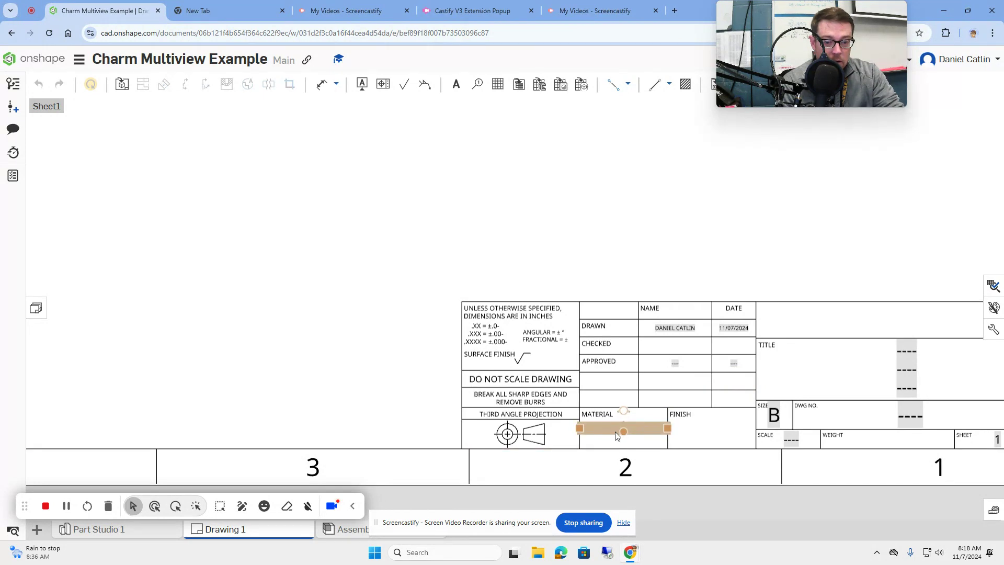
middle_drag(833, 369, 709, 387)
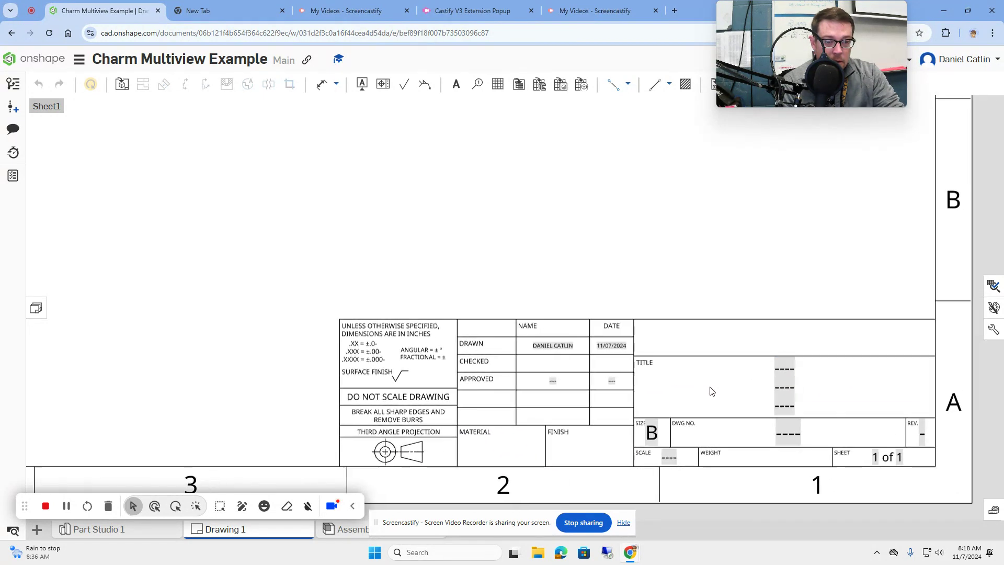
mouse_move(782, 370)
mouse_down()
mouse_move(782, 404)
mouse_move(761, 364)
mouse_move(753, 378)
mouse_move(785, 366)
mouse_move(781, 385)
mouse_up()
click(782, 373)
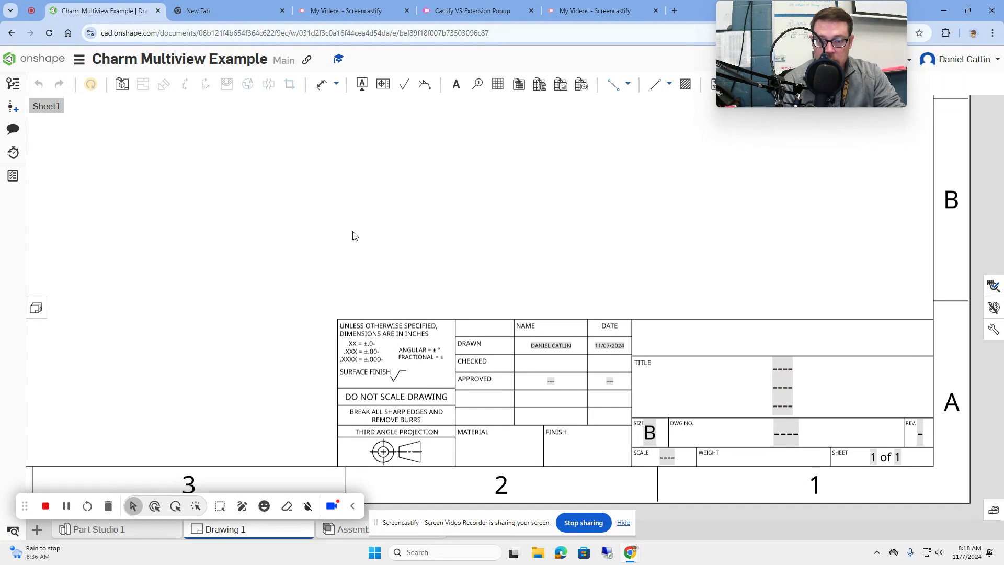
Insert a front view of Part 1 at 1:2 scale in the lower-left area of the sheet.
scroll(352, 235, down, 4)
mouse_move(344, 239)
middle_down()
mouse_move(492, 325)
mouse_move(496, 340)
middle_up()
middle_drag(472, 246, 468, 268)
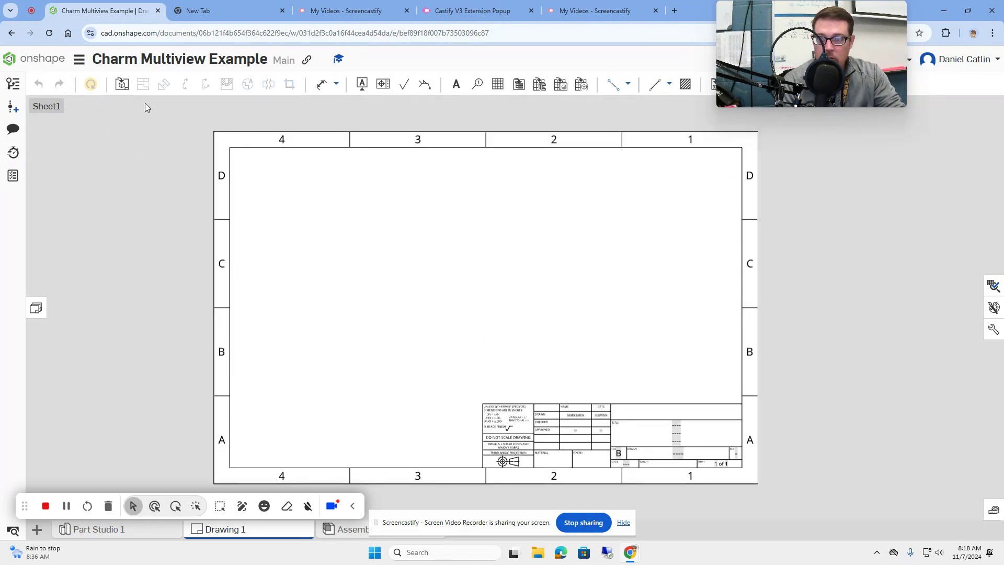
click(123, 86)
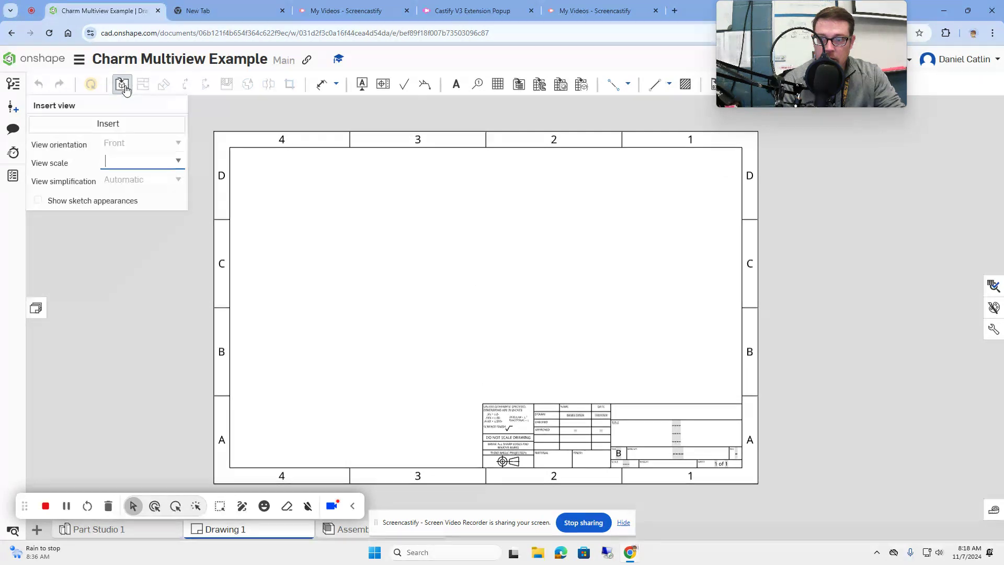
click(119, 132)
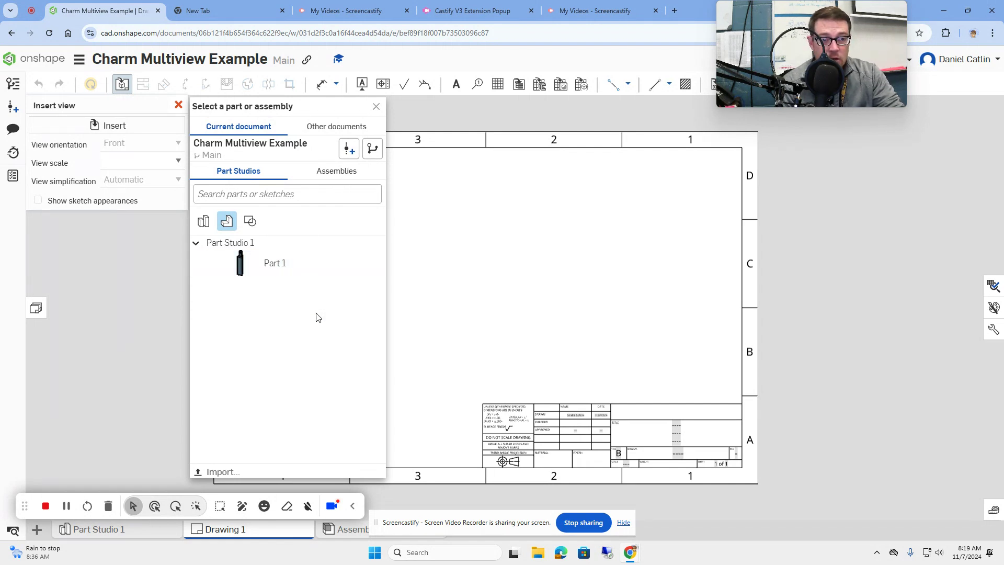
click(280, 268)
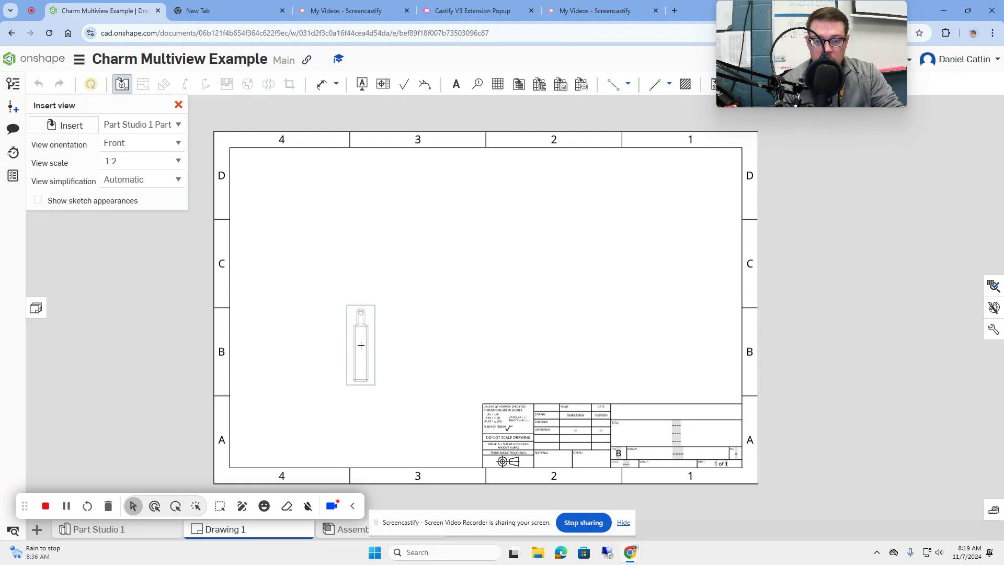
click(361, 345)
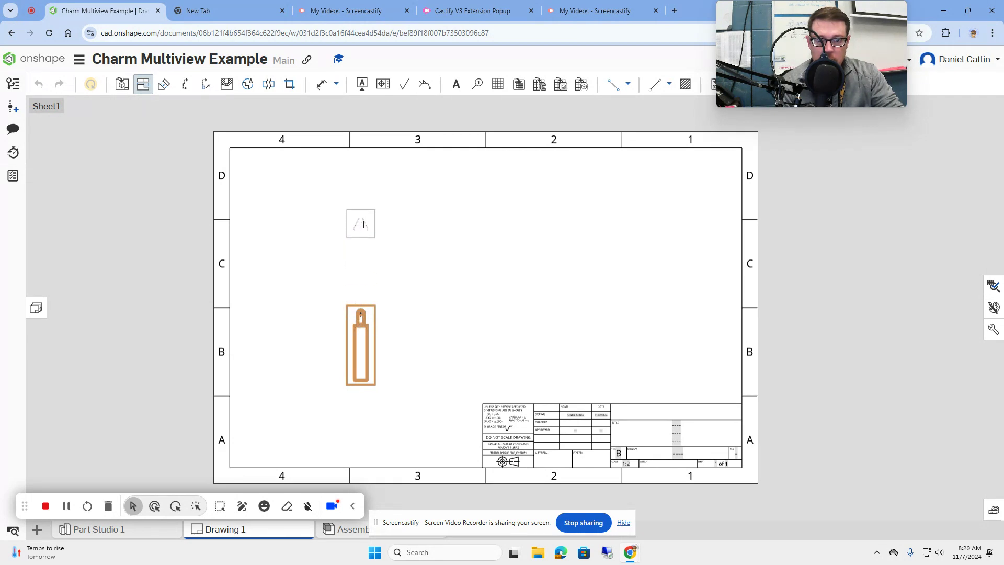
Project a top view above the front view, a right view beside it and an isometric view diagonally up from it.
click(363, 224)
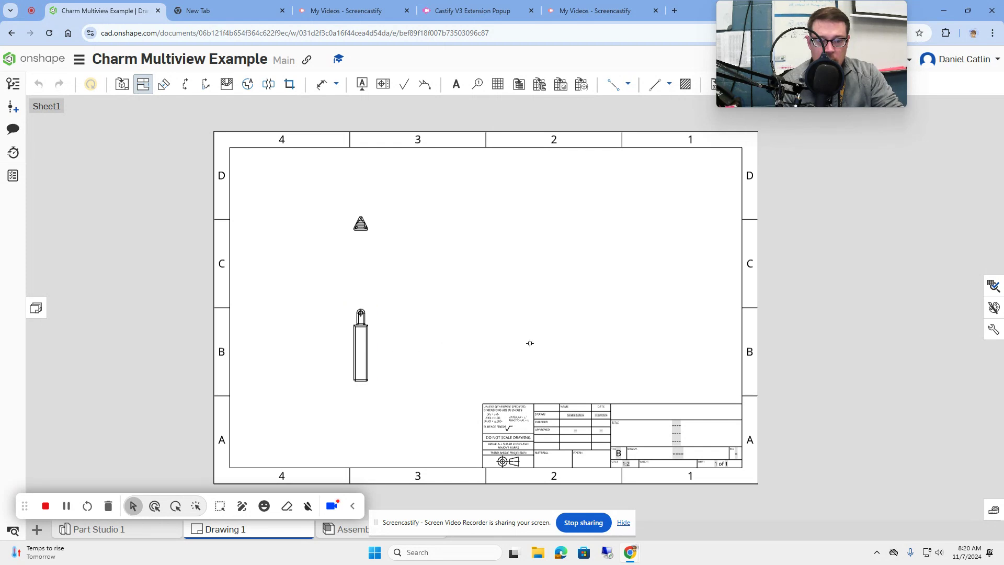
click(368, 338)
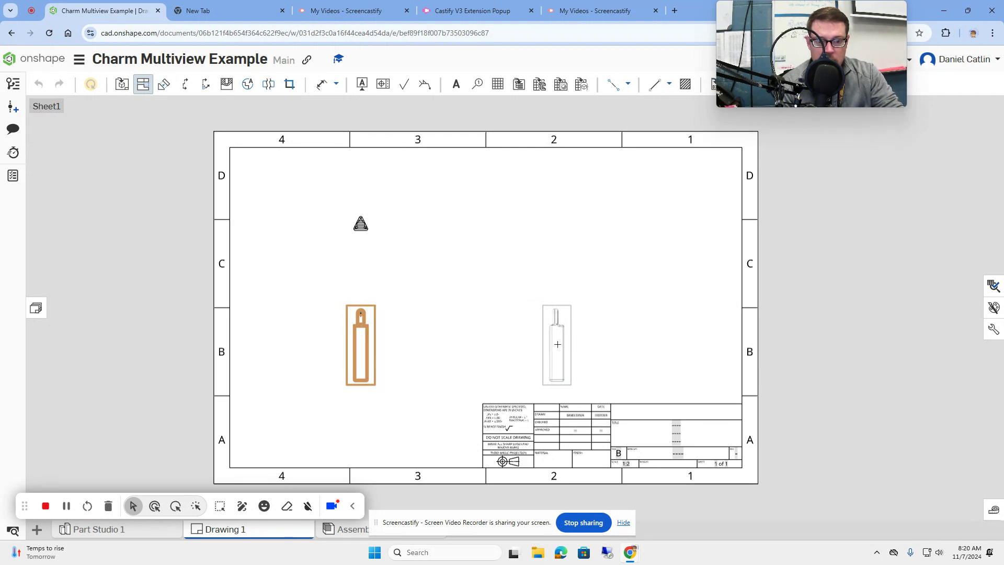
click(557, 344)
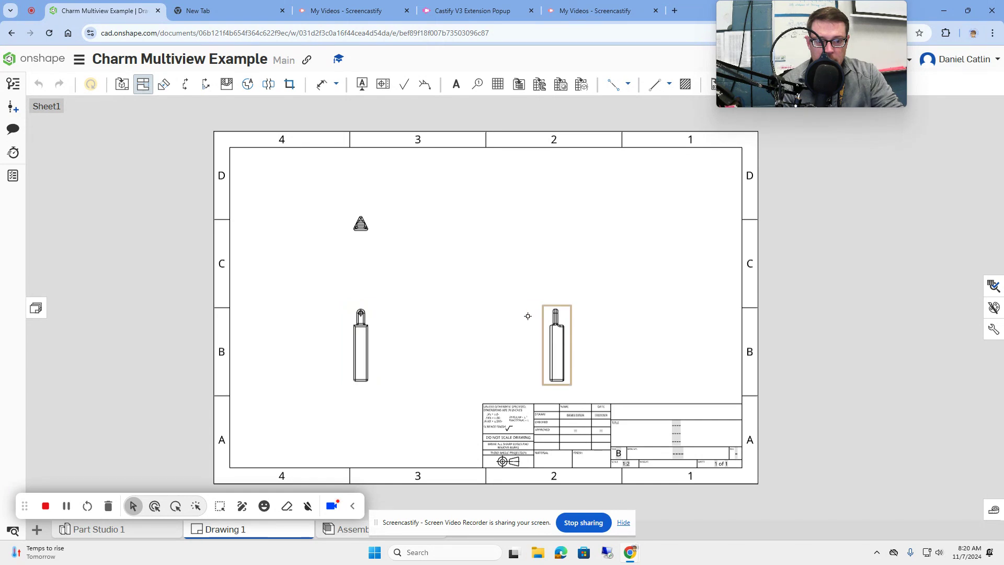
click(367, 352)
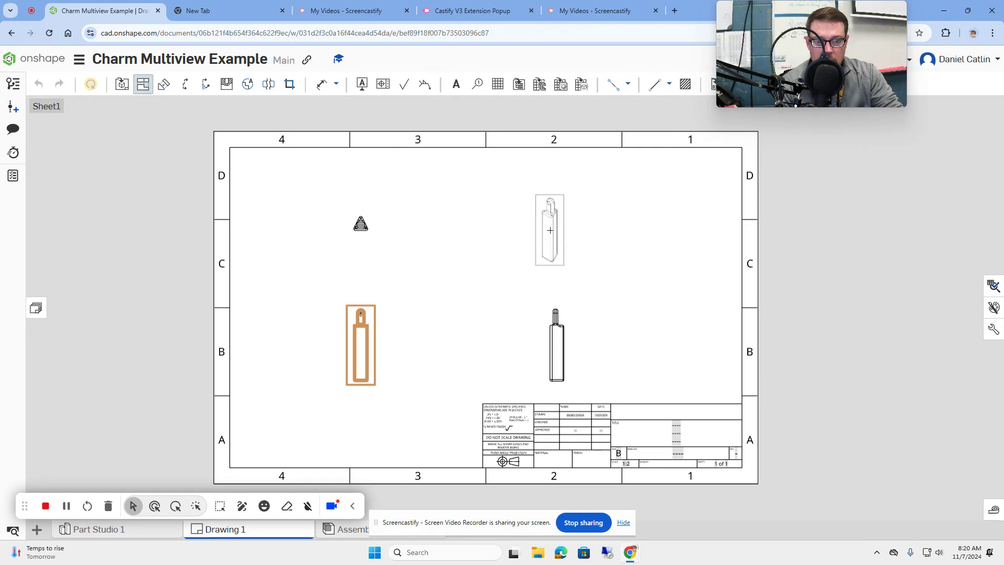
click(550, 230)
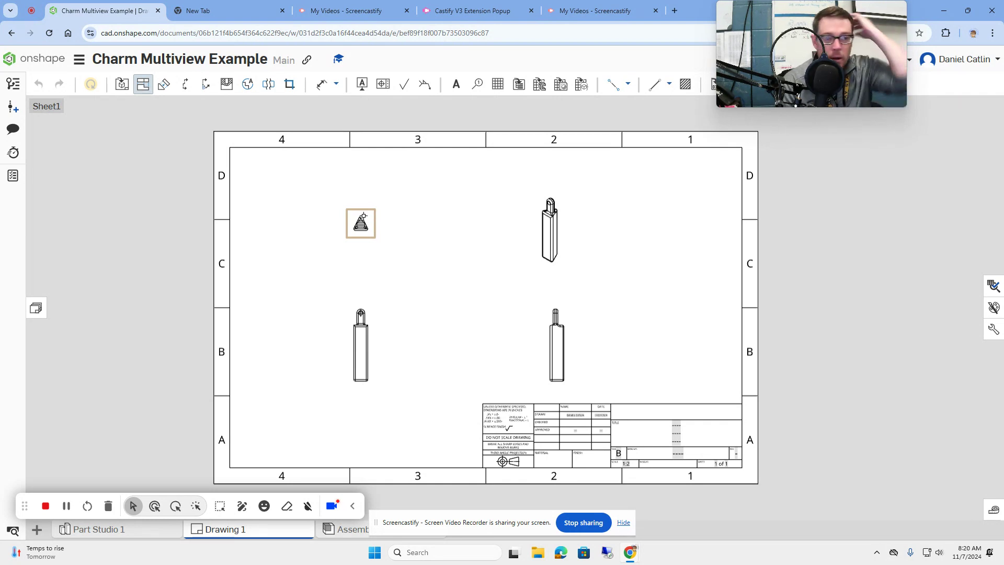
Try to dimension the top view's height from the rounded apex to the base edge.
scroll(360, 227, up, 10)
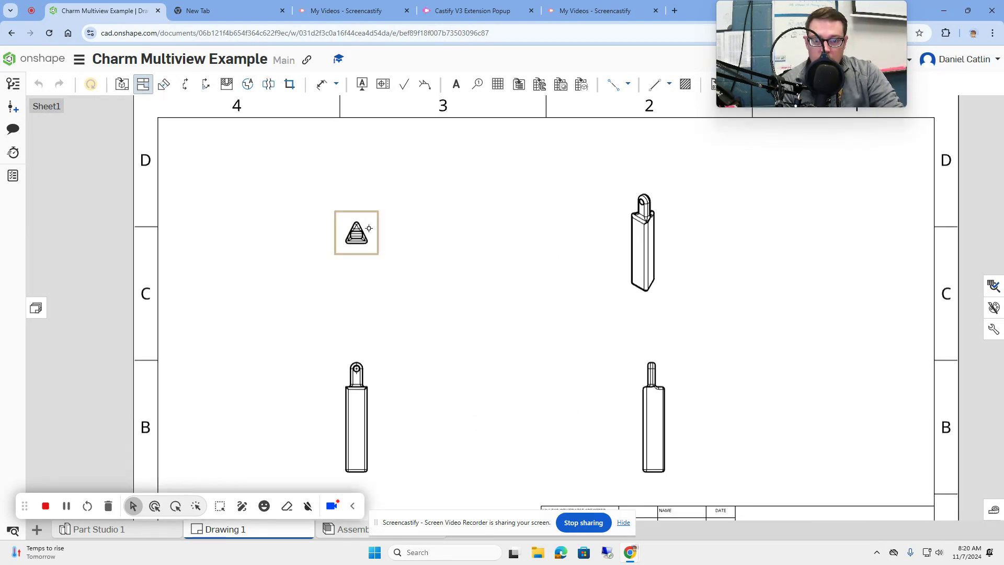
scroll(393, 205, down, 3)
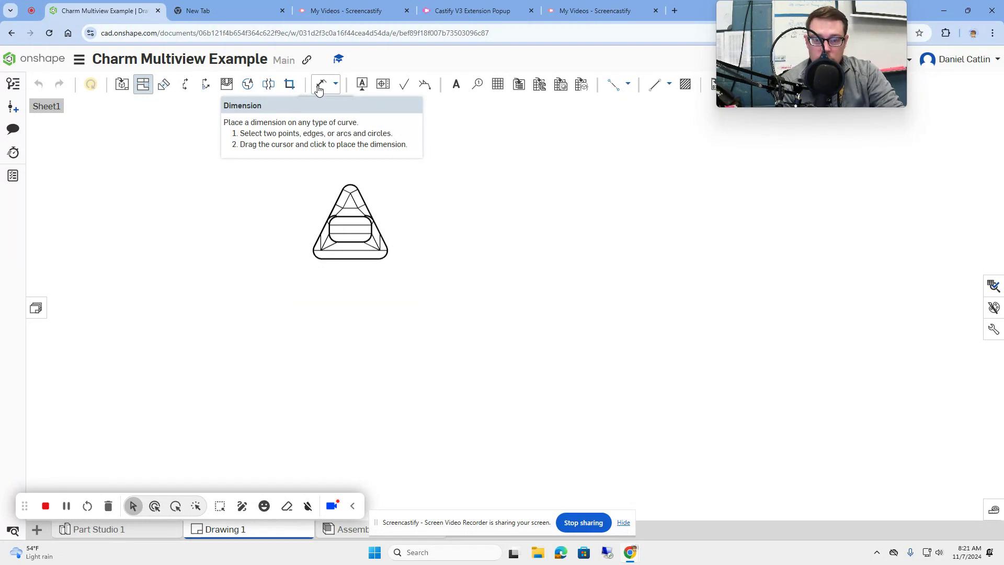
click(319, 90)
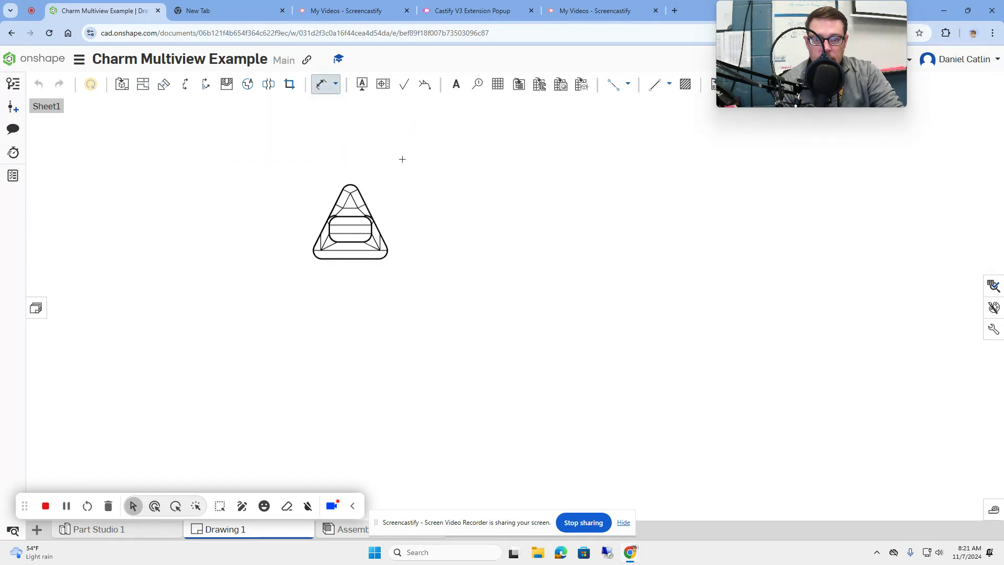
click(350, 185)
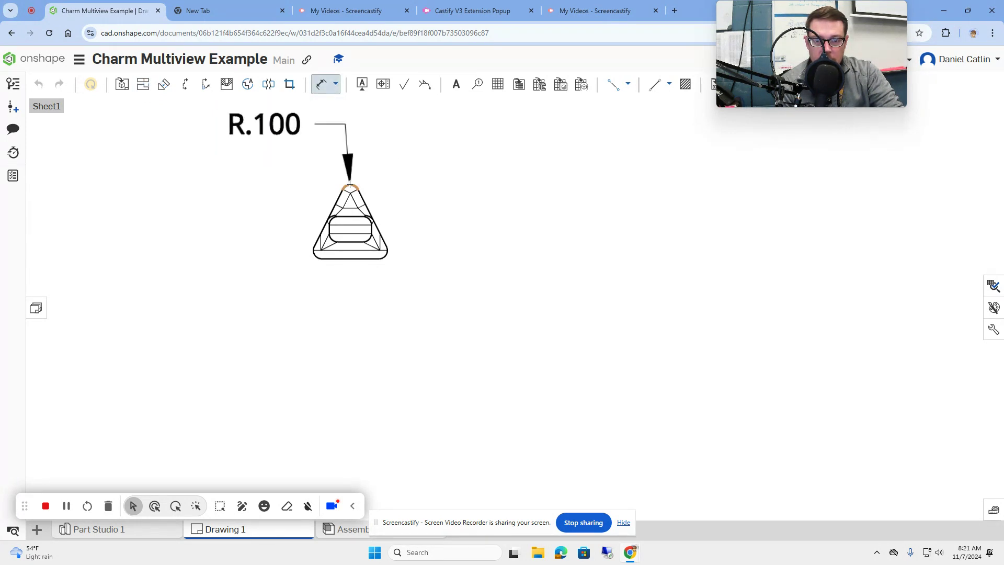
click(352, 259)
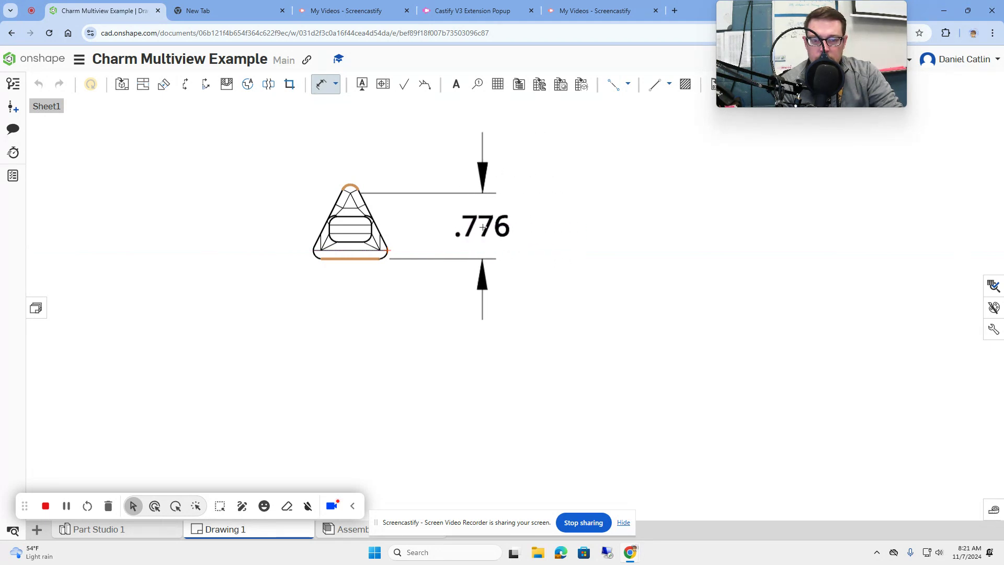
key(Escape)
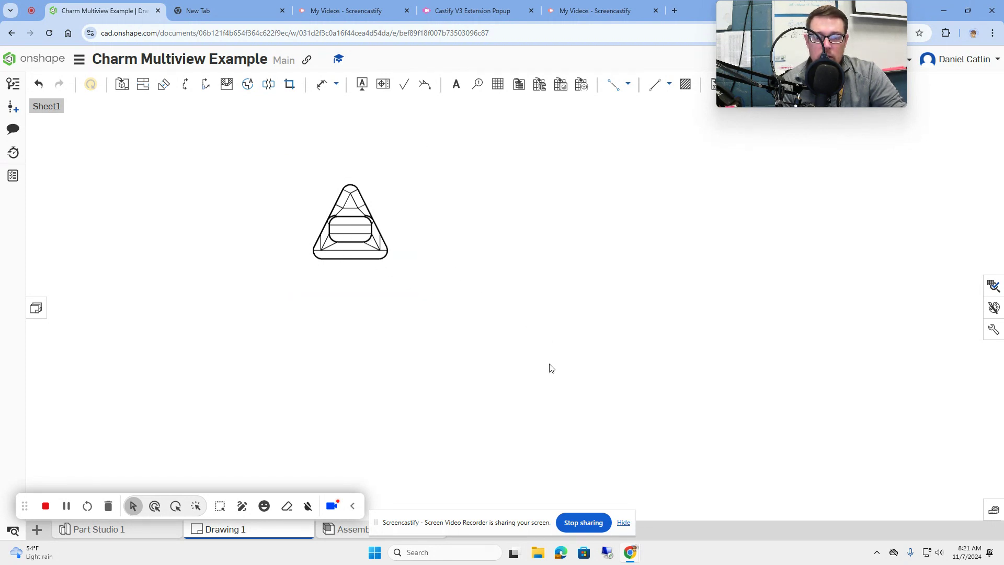
scroll(555, 379, down, 2)
scroll(544, 287, up, 5)
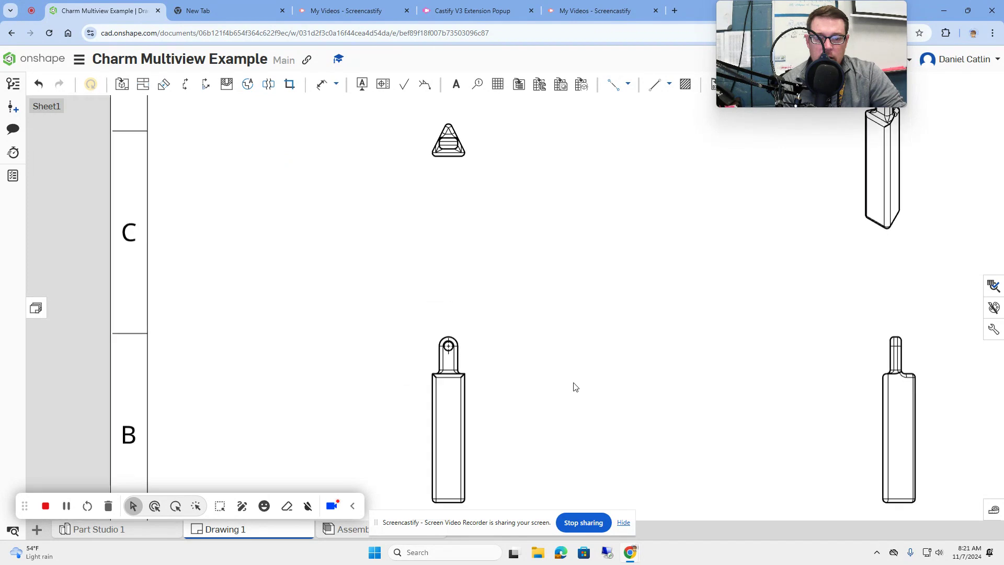
middle_drag(574, 384, 556, 256)
scroll(556, 256, up, 2)
middle_drag(486, 170, 485, 239)
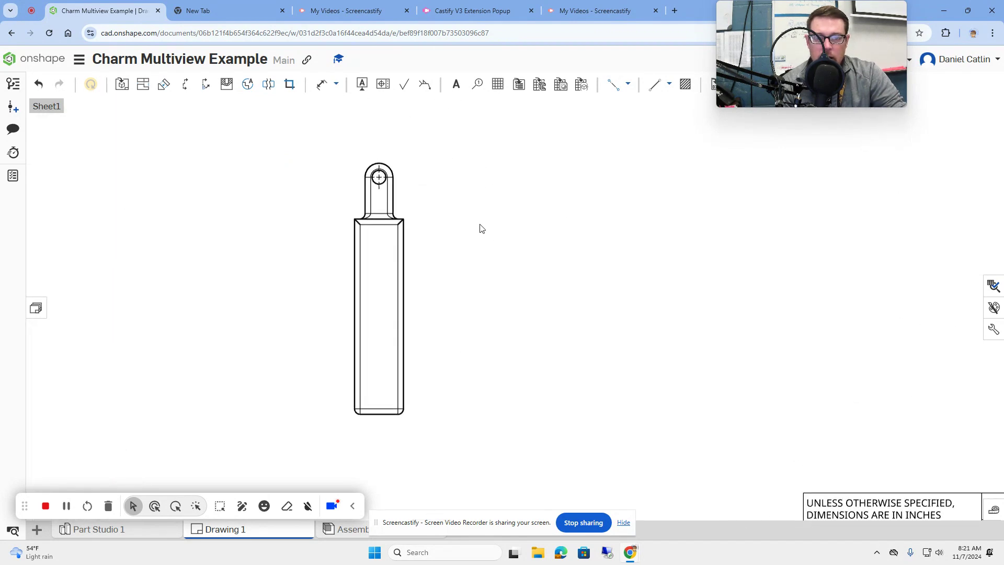
click(321, 84)
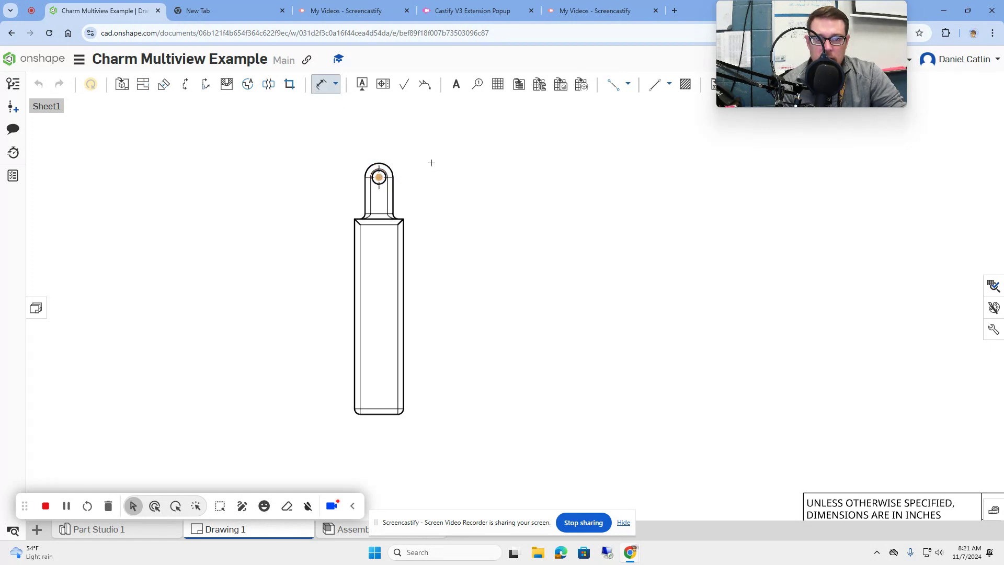
click(379, 177)
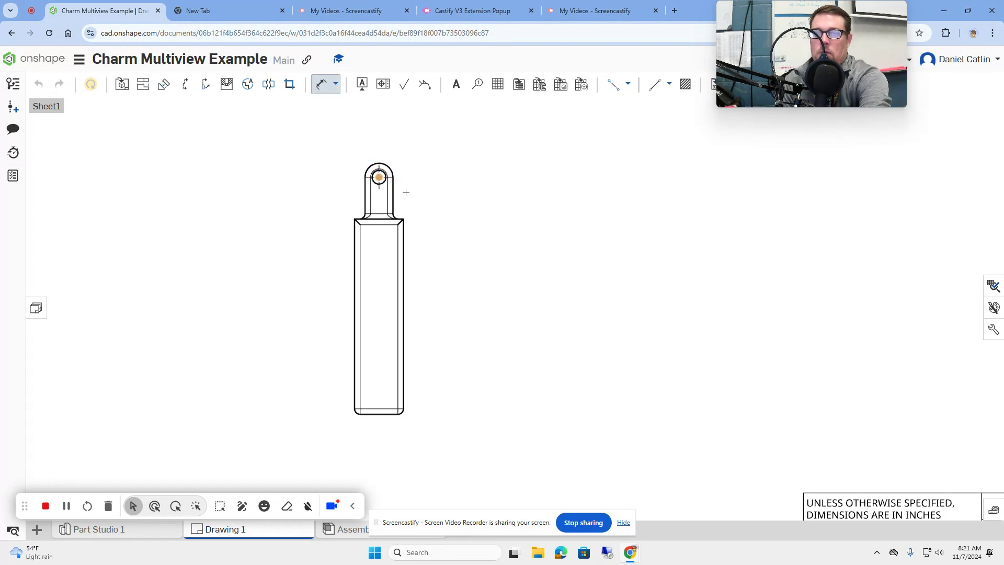
key(Escape)
click(323, 86)
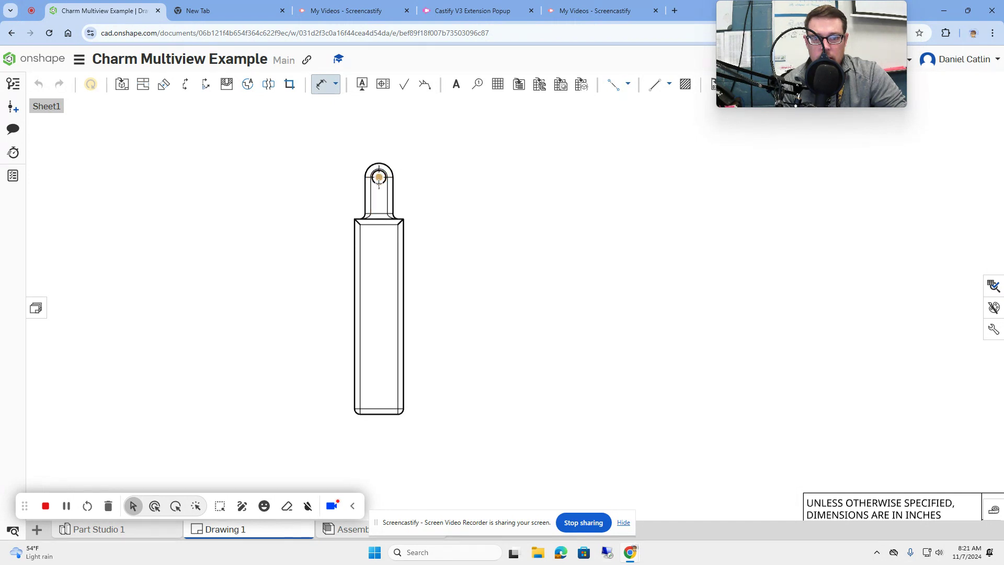
scroll(378, 182, up, 4)
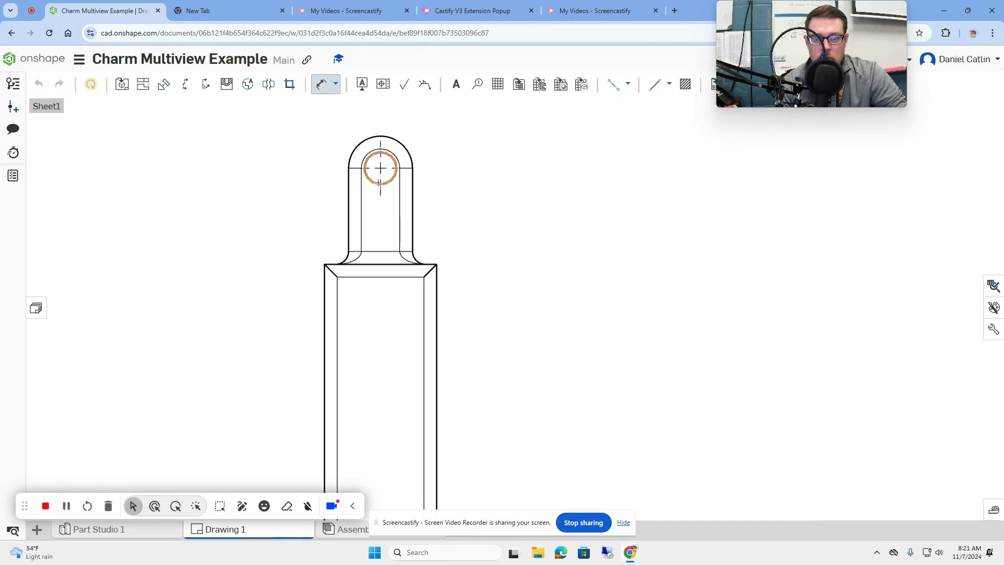
click(380, 182)
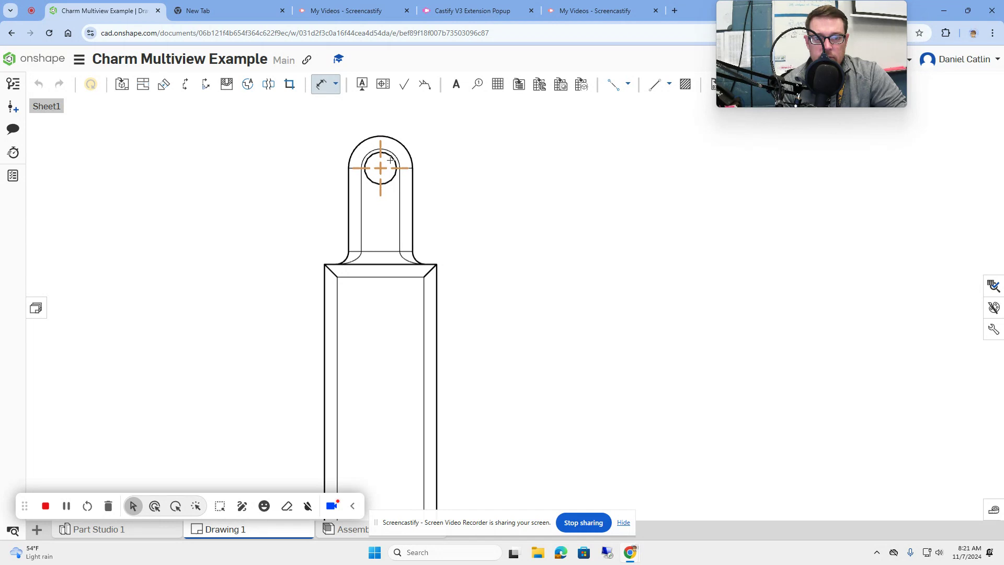
key(Escape)
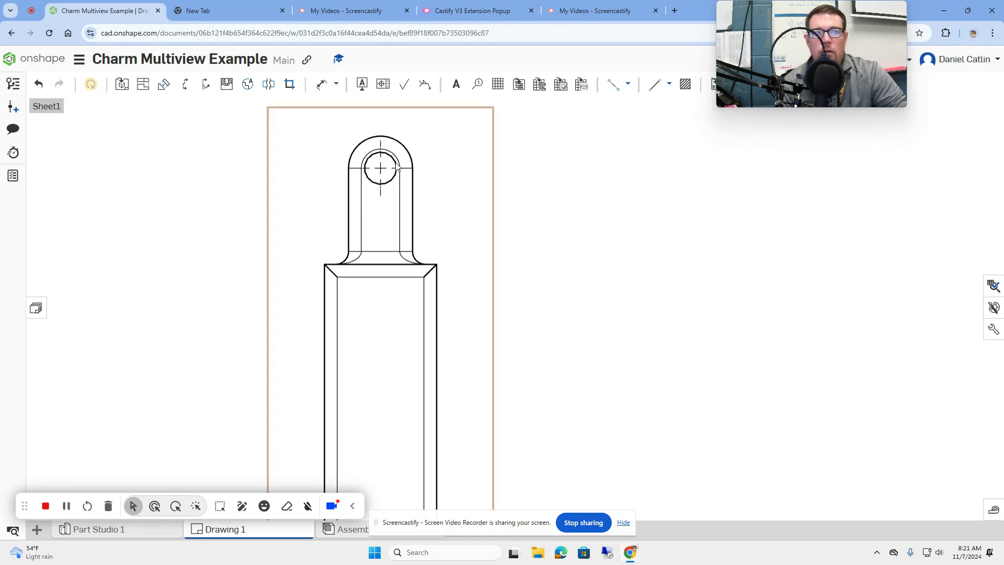
Dimension the diameter of the hole in the front view's rounded tab, placing the value to the right of the part.
scroll(393, 168, up, 5)
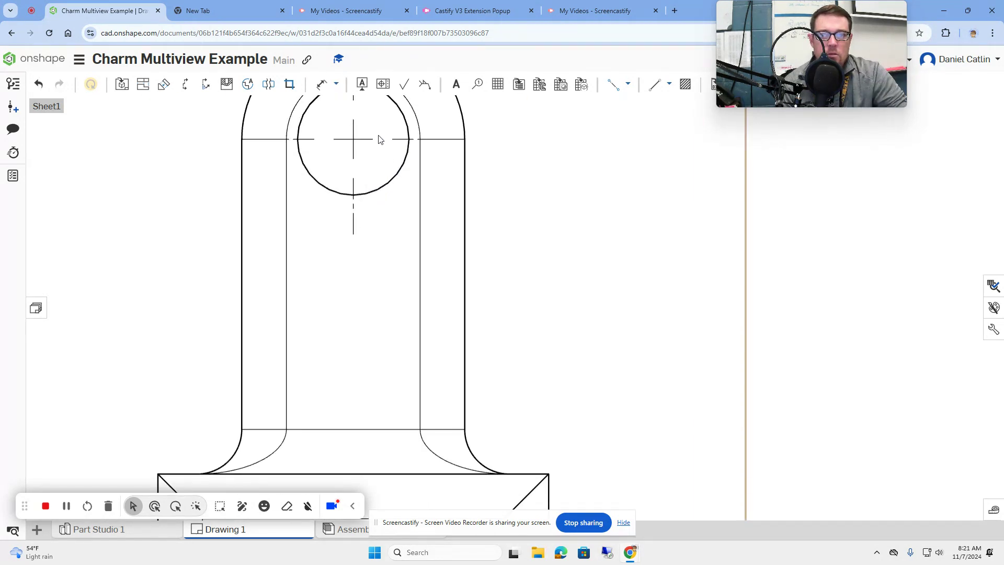
click(322, 84)
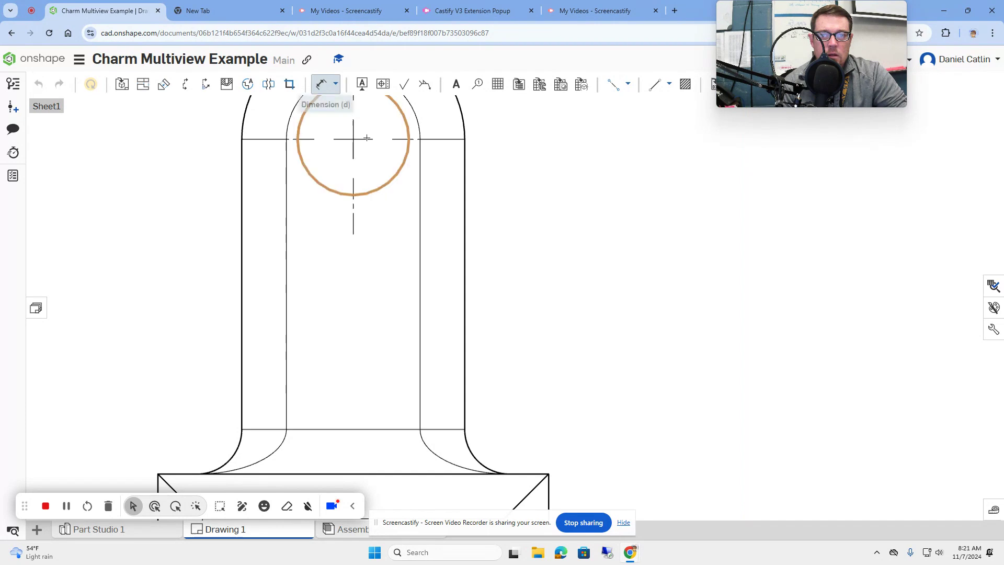
click(393, 179)
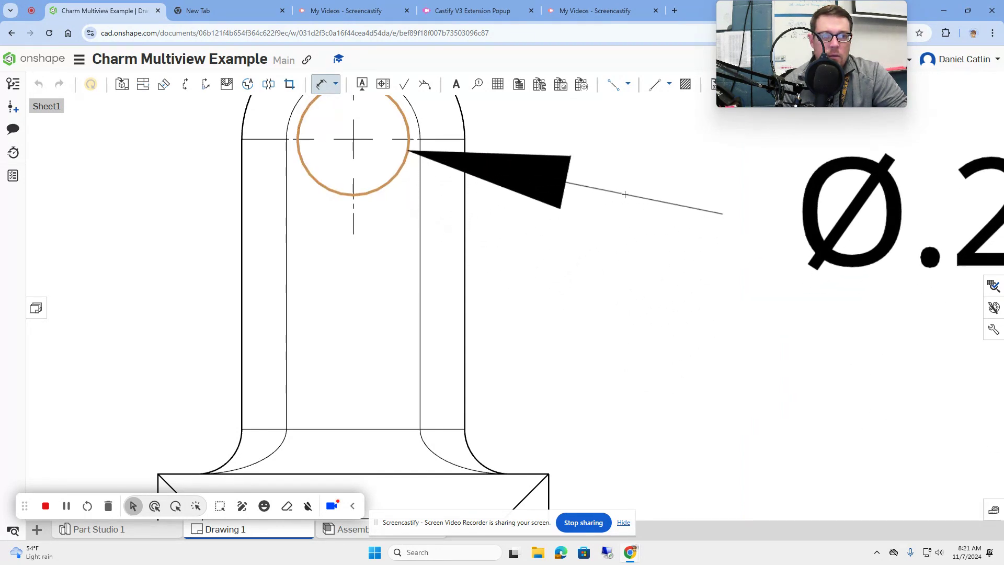
scroll(633, 195, down, 5)
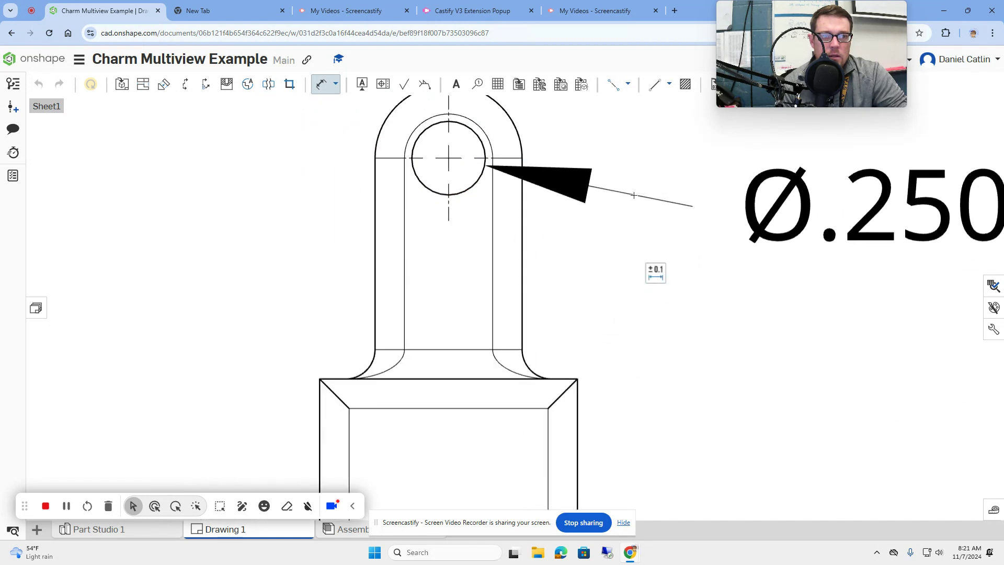
click(793, 217)
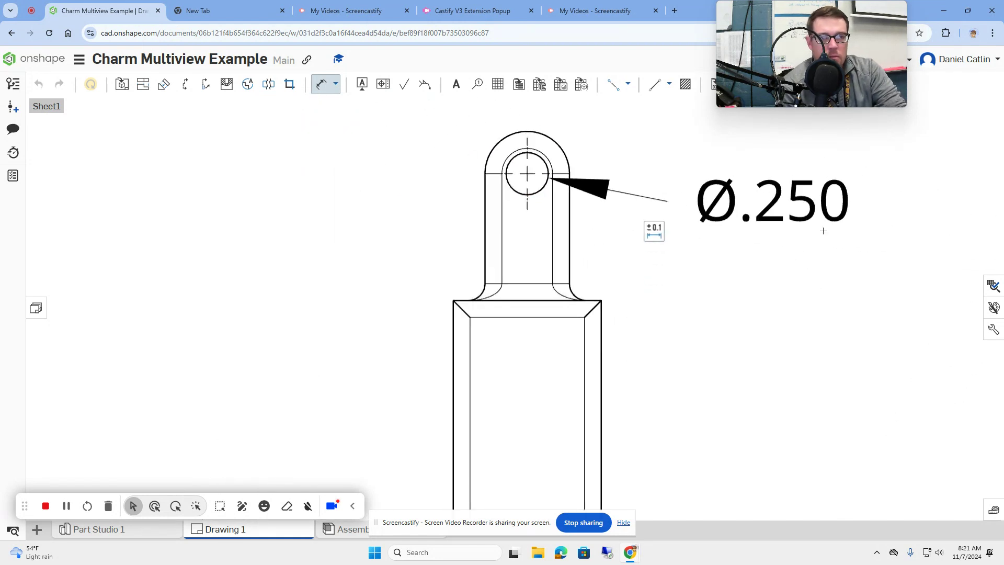
Dimension the width of the charm's body in the front view between its outer vertical edges, placing the value below the view.
scroll(815, 280, down, 3)
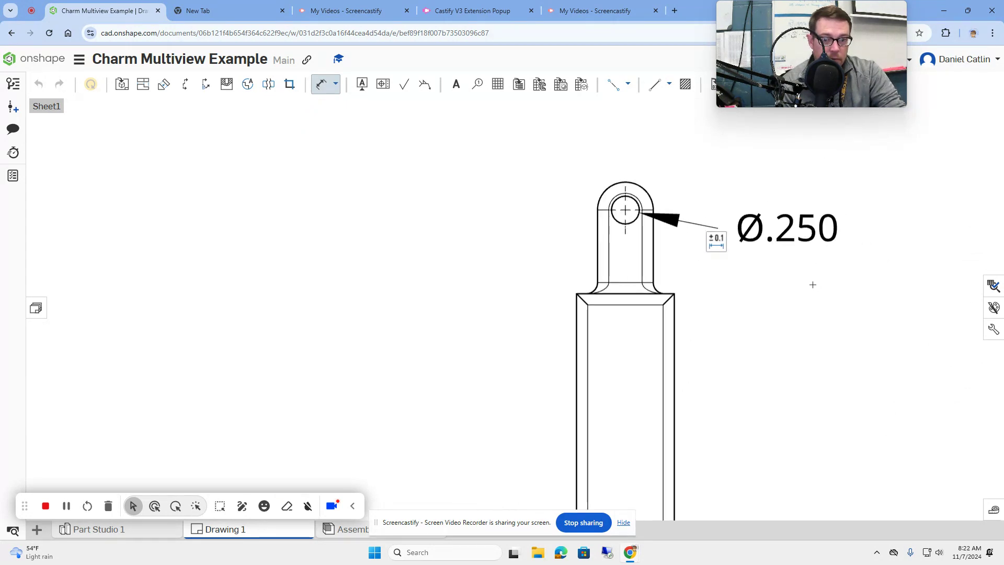
mouse_move(811, 283)
middle_down()
mouse_move(751, 218)
mouse_move(739, 150)
middle_up()
scroll(758, 328, down, 3)
middle_drag(773, 335, 760, 230)
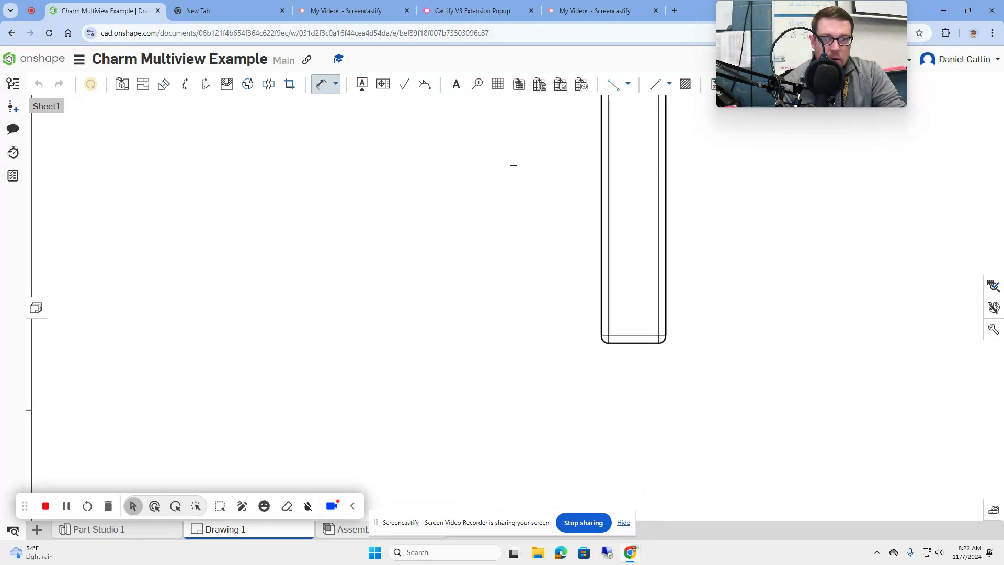
click(601, 274)
click(666, 325)
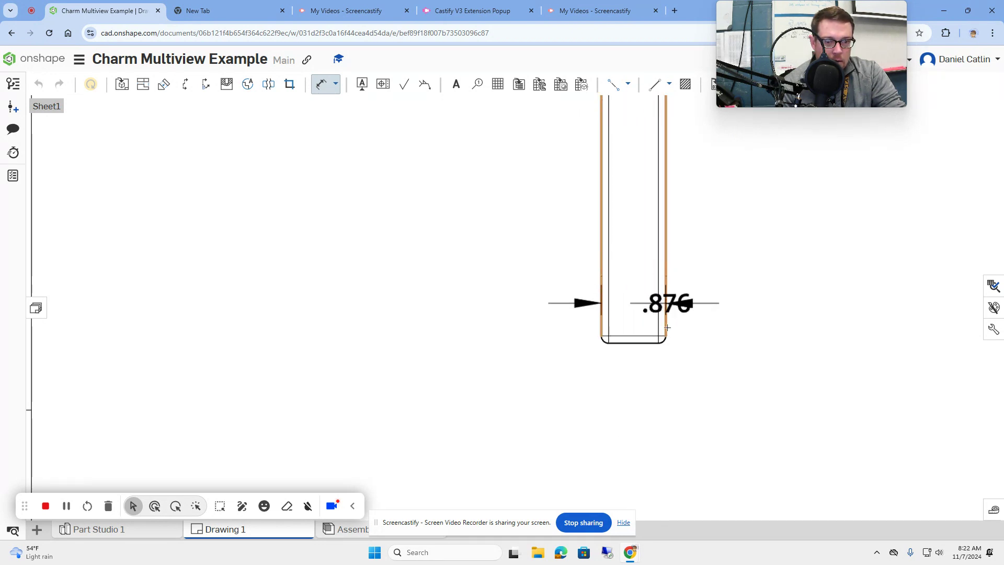
click(634, 437)
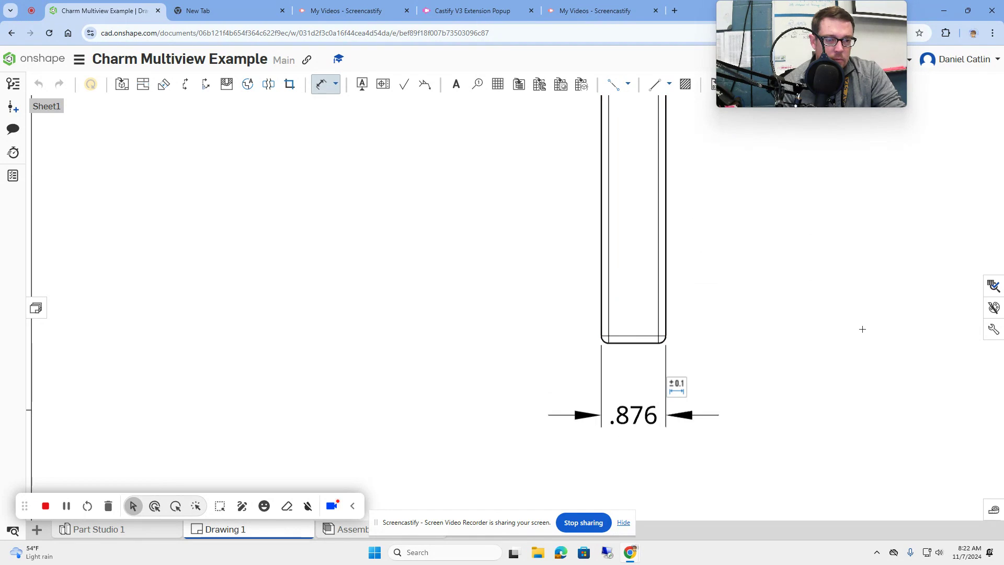
Dimension the charm's overall height in the right view from the tab's top edge to the body's bottom edge, placing the value left of the view.
scroll(862, 329, down, 3)
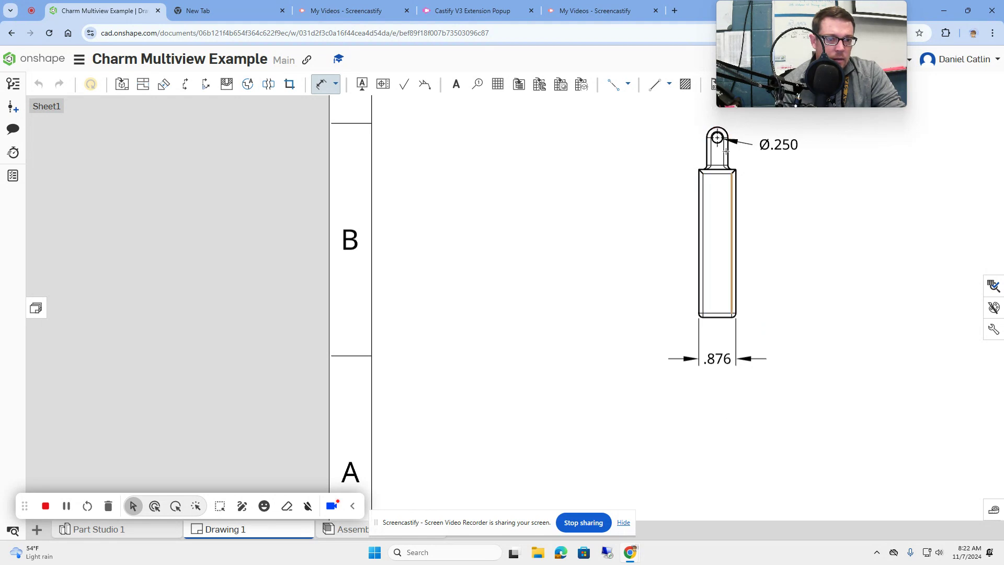
middle_drag(858, 252, 522, 283)
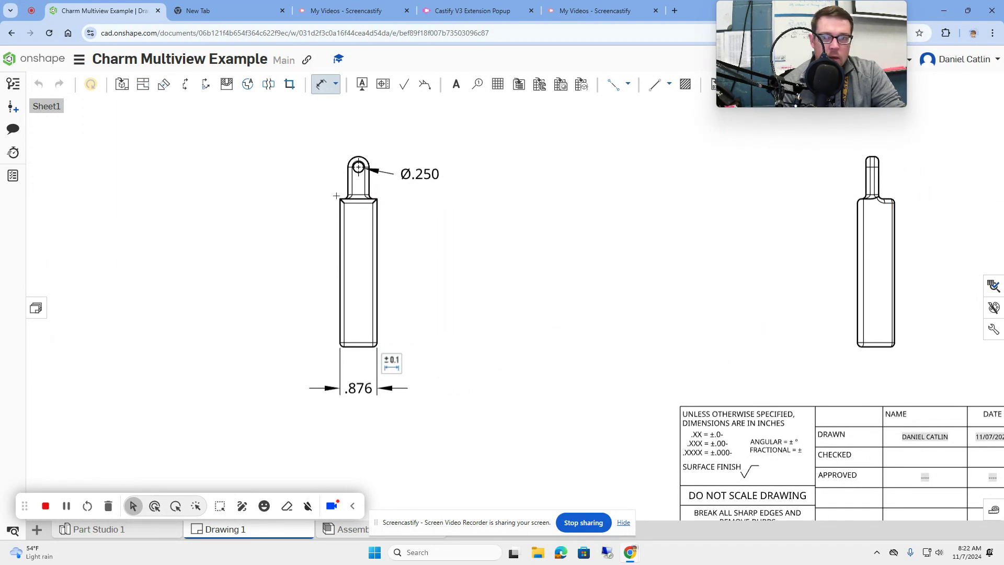
scroll(870, 160, up, 2)
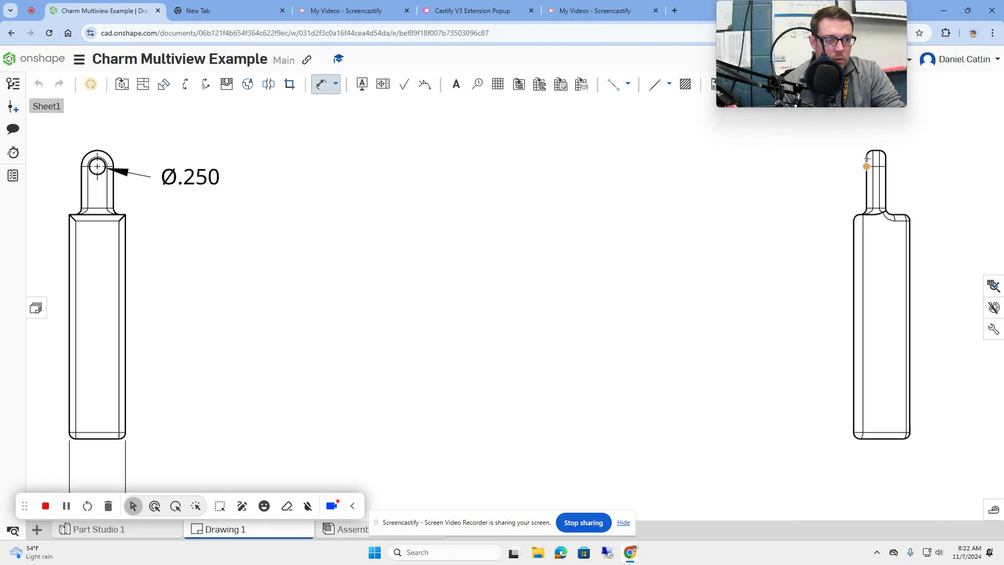
scroll(873, 148, up, 5)
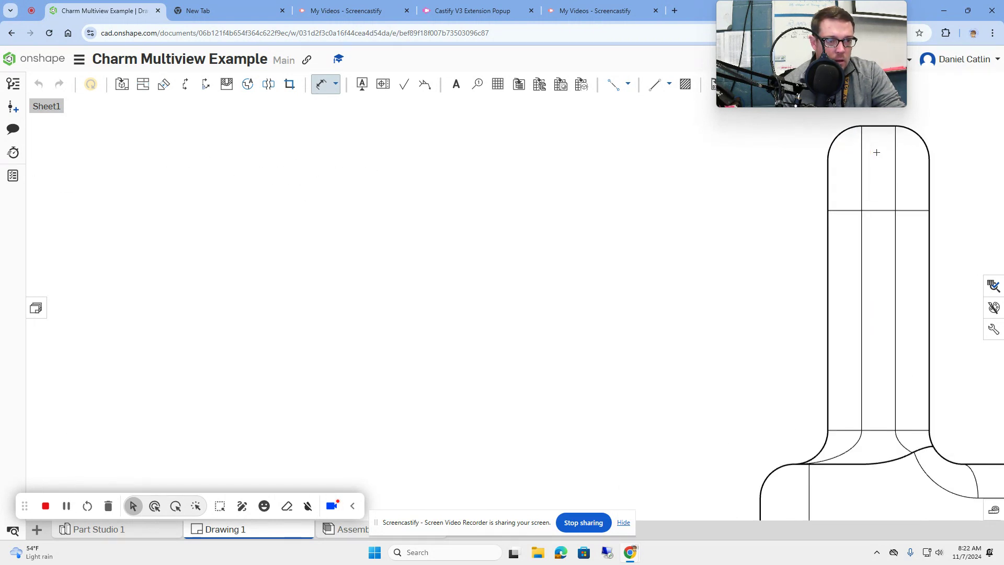
scroll(899, 330, down, 5)
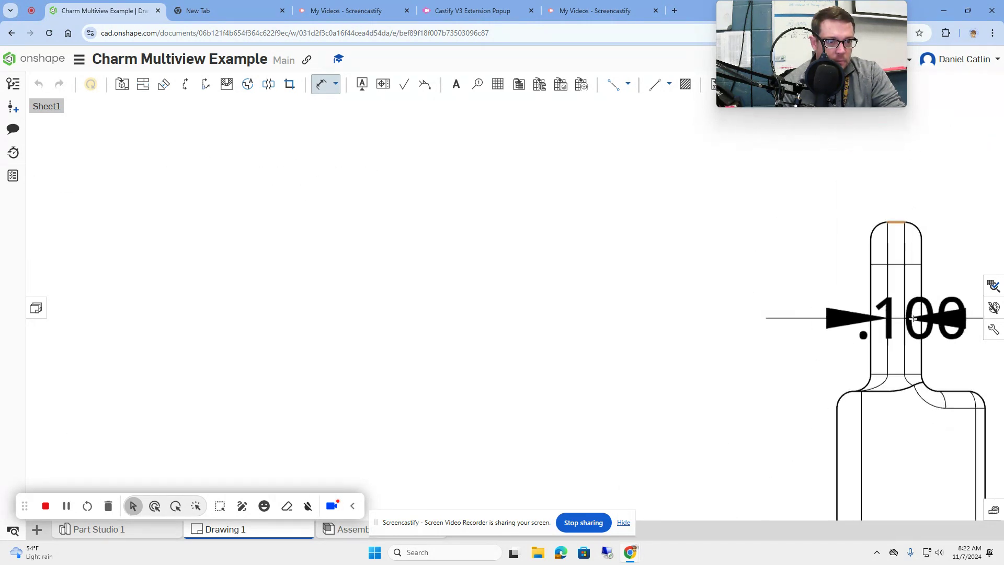
middle_drag(876, 454, 835, 269)
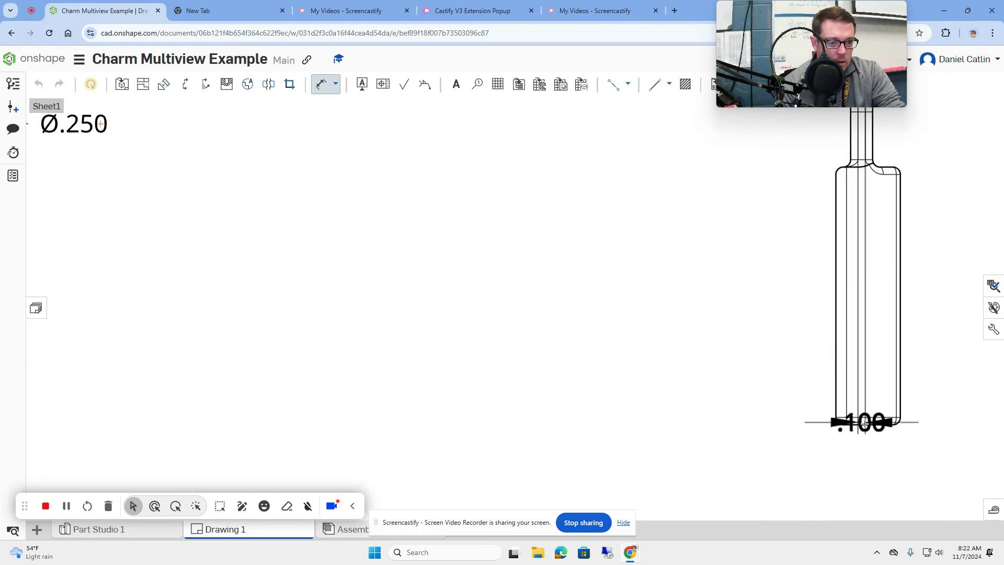
scroll(872, 422, up, 3)
scroll(874, 421, up, 5)
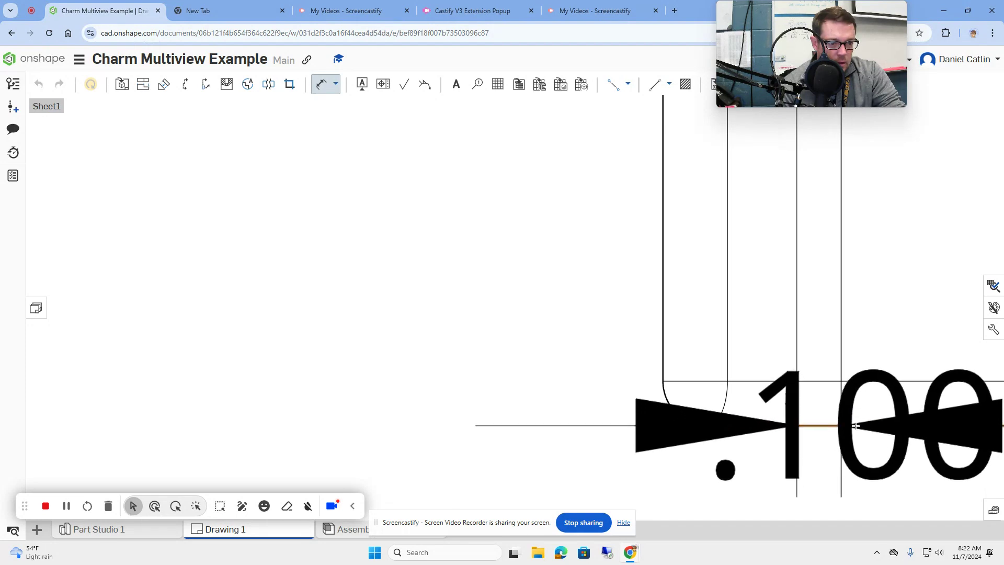
click(832, 426)
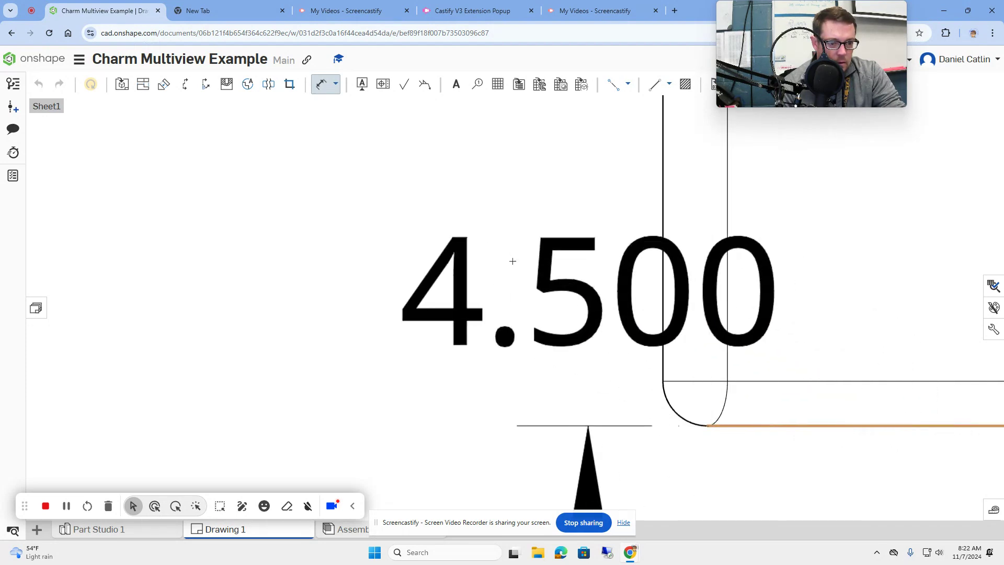
scroll(464, 229, down, 3)
scroll(464, 230, down, 5)
scroll(507, 361, up, 2)
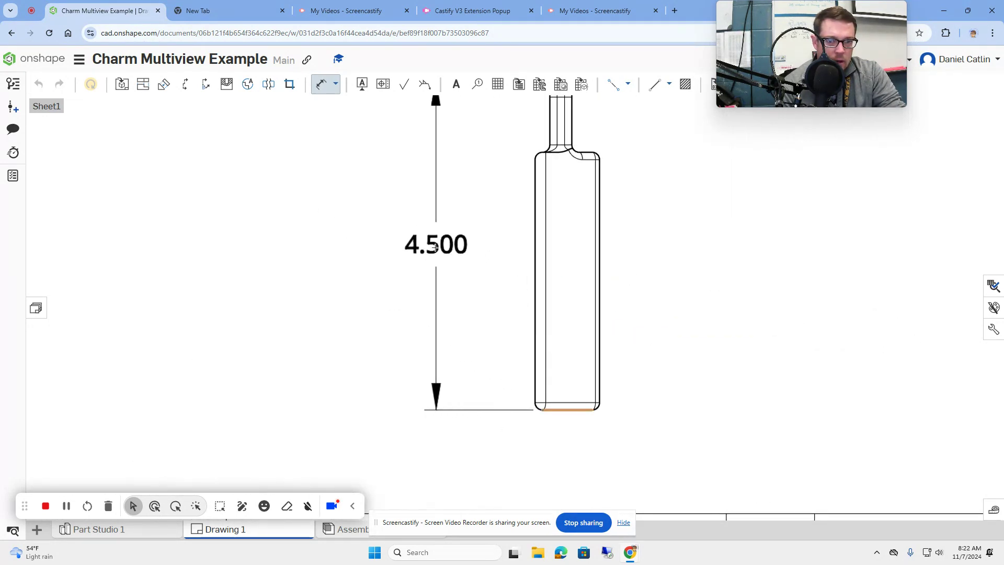
click(419, 239)
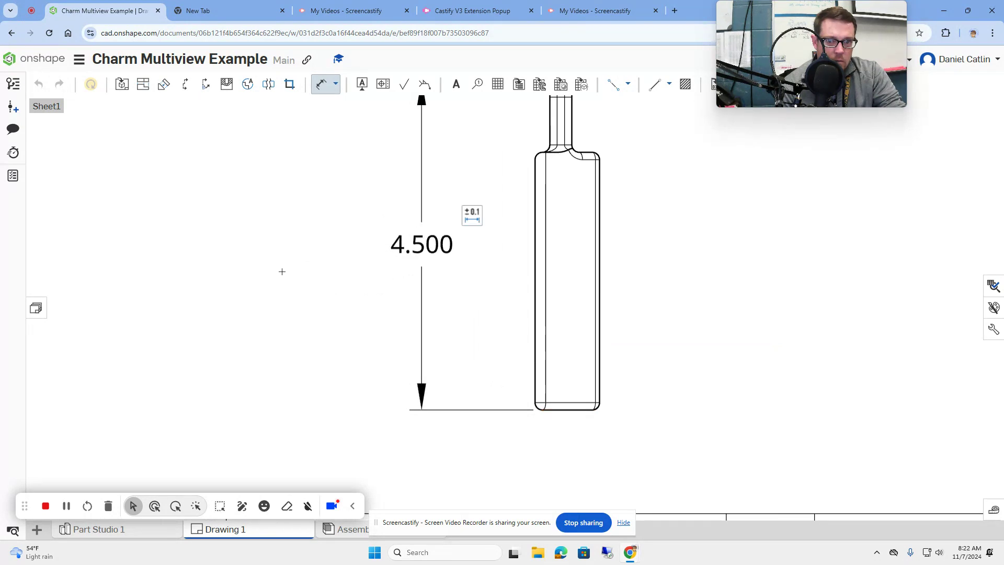
Fill in the title block's Title 2 line with the designer's surname followed by "Charm", replacing the placeholder dashes.
scroll(269, 259, down, 3)
middle_drag(269, 259, 468, 263)
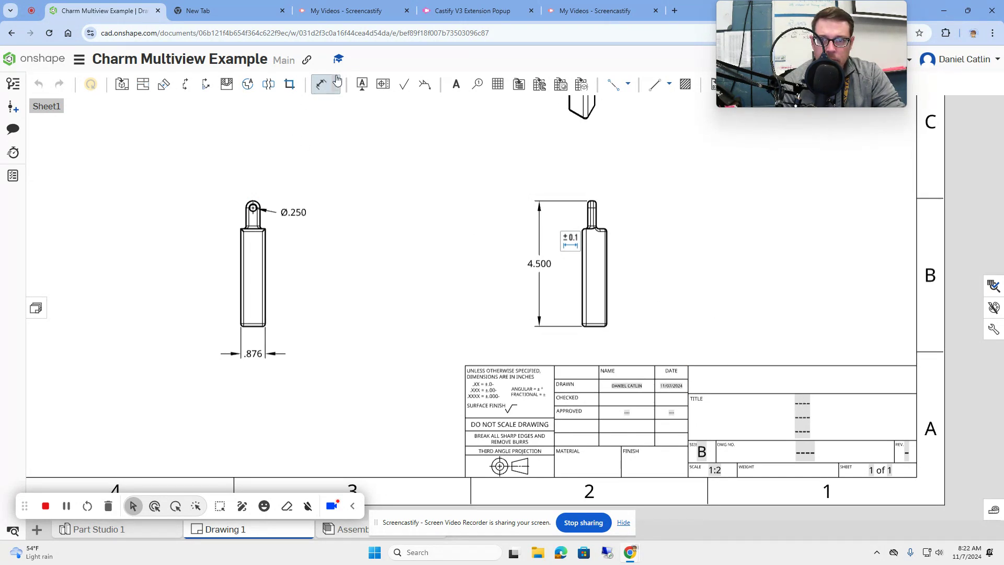
double_click(803, 407)
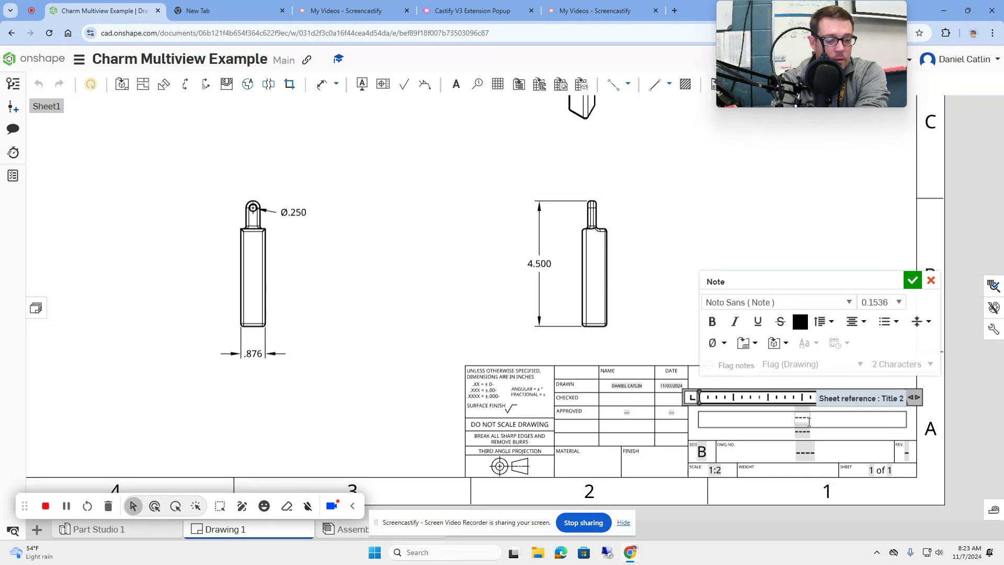
text(Catlin)
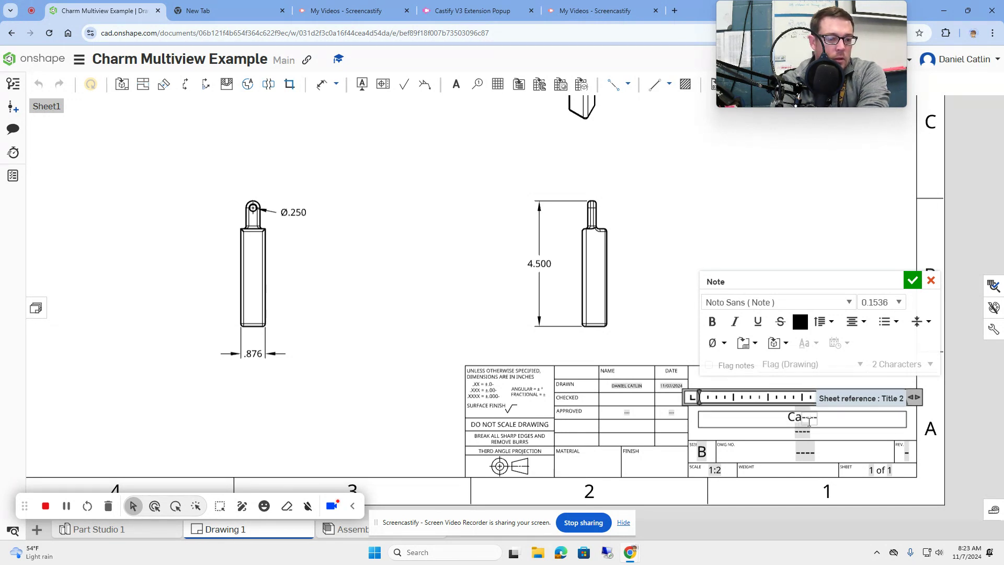
text( Charm)
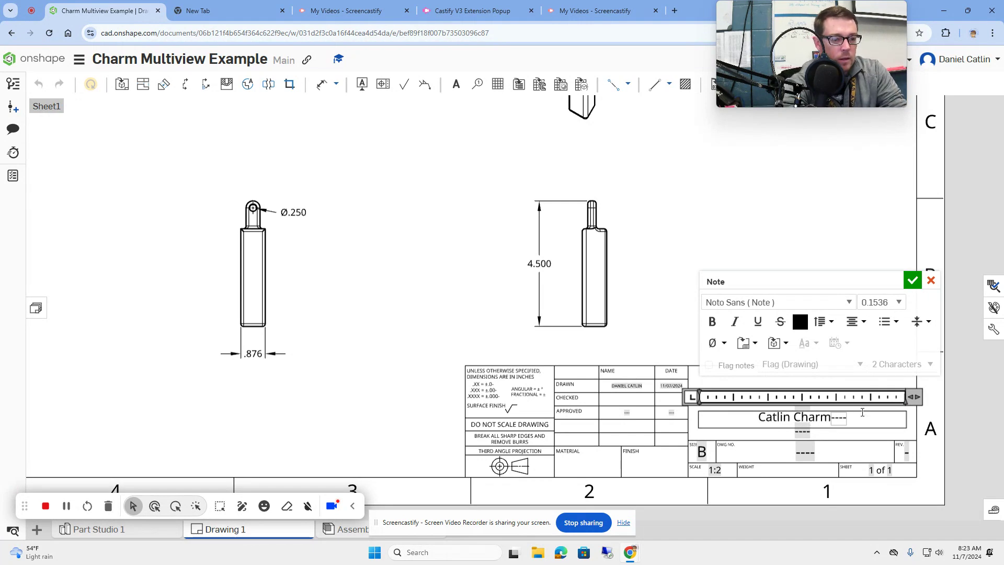
key(BackSpace)
key(BackSpace)
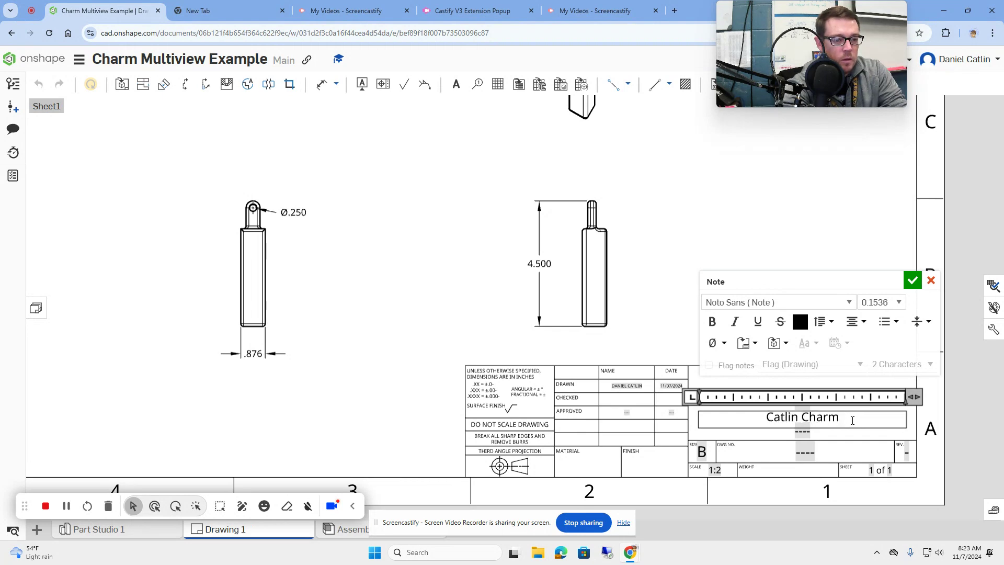
text(m)
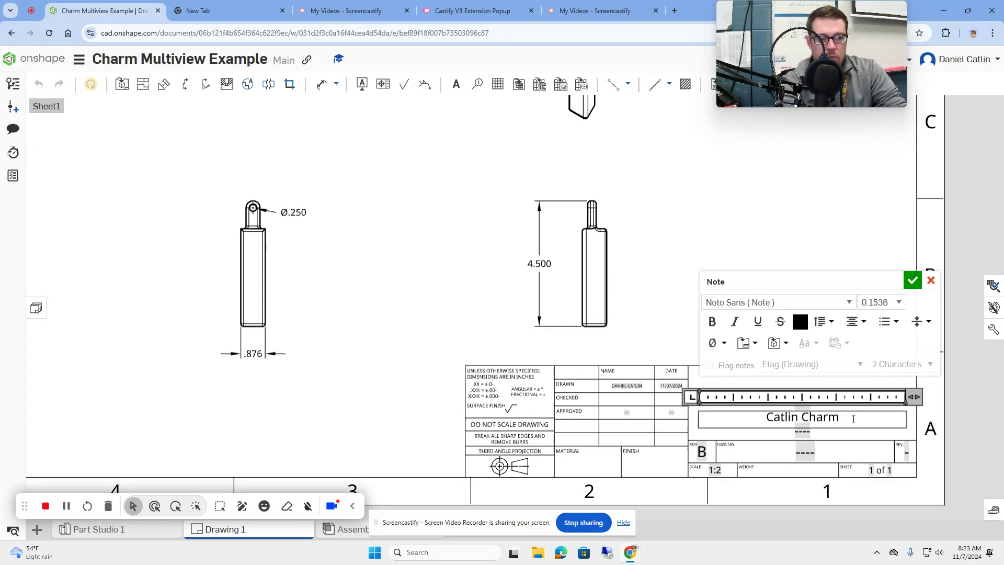
scroll(861, 403, down, 3)
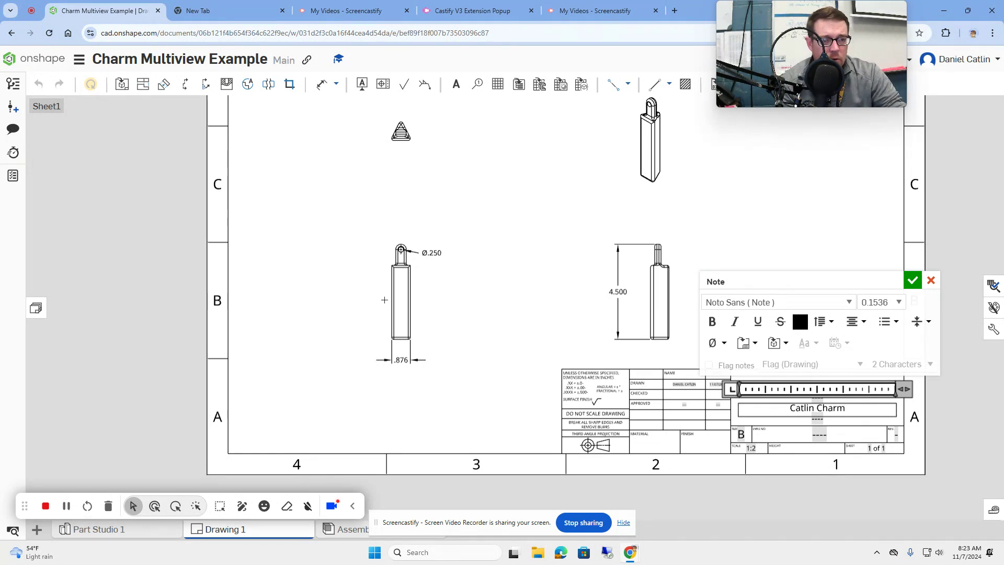
click(915, 283)
Open the context options of the Drawing 1 document element.
scroll(540, 249, up, 2)
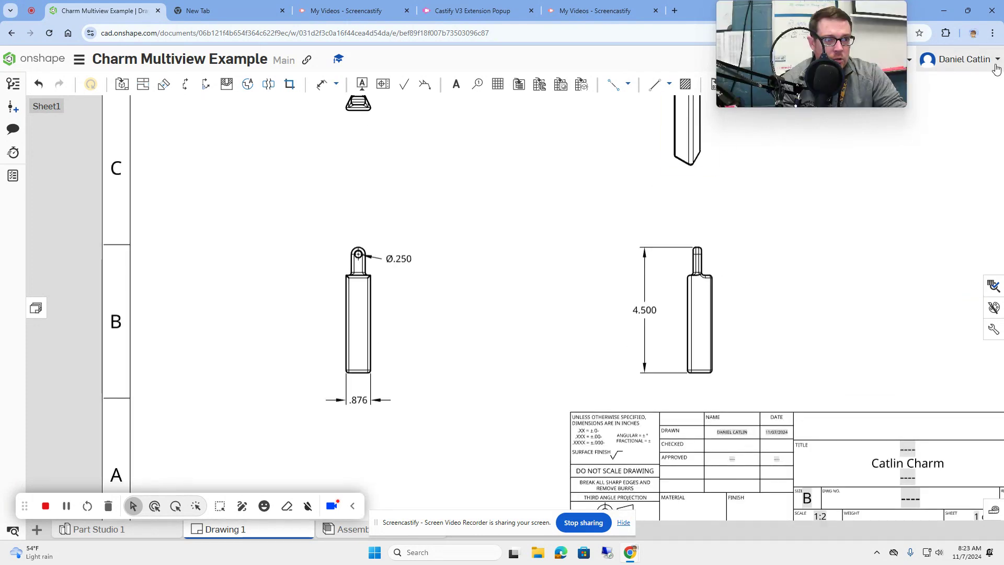
scroll(883, 206, down, 2)
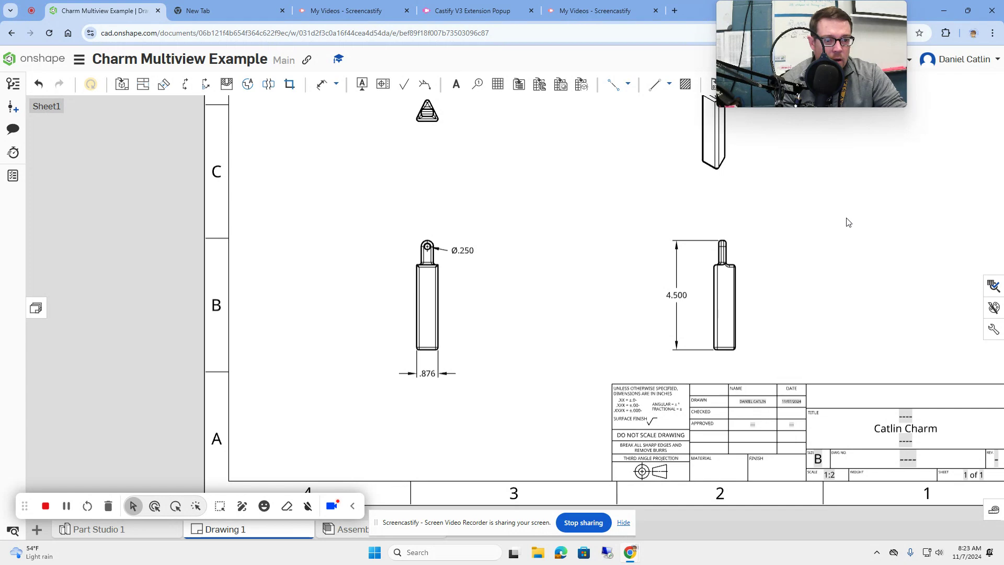
scroll(816, 251, up, 2)
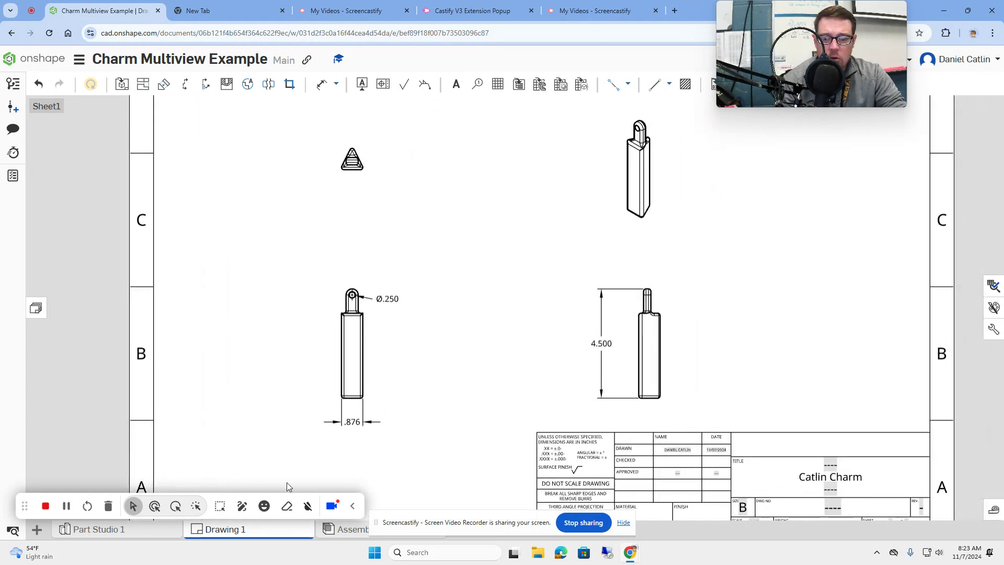
right_click(245, 532)
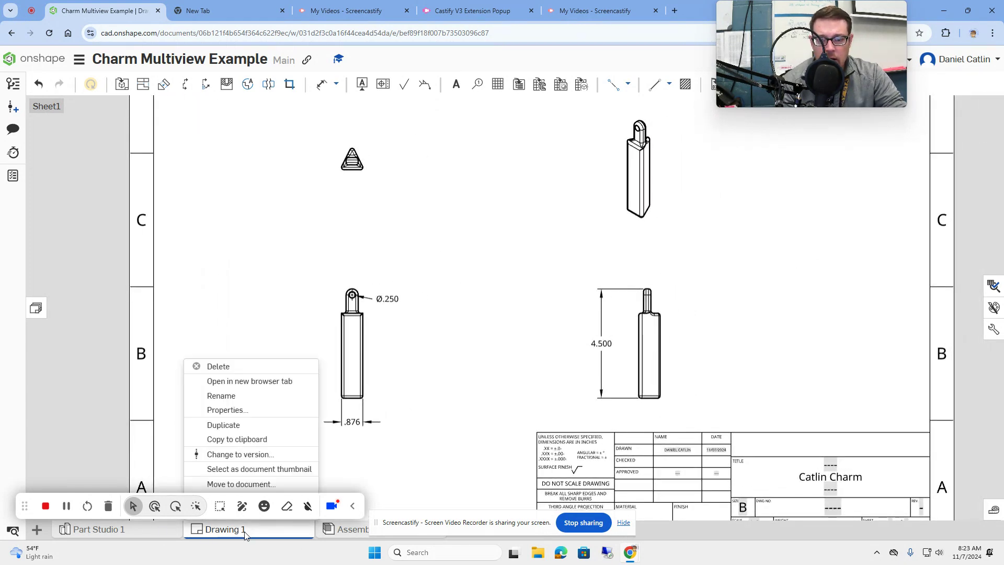